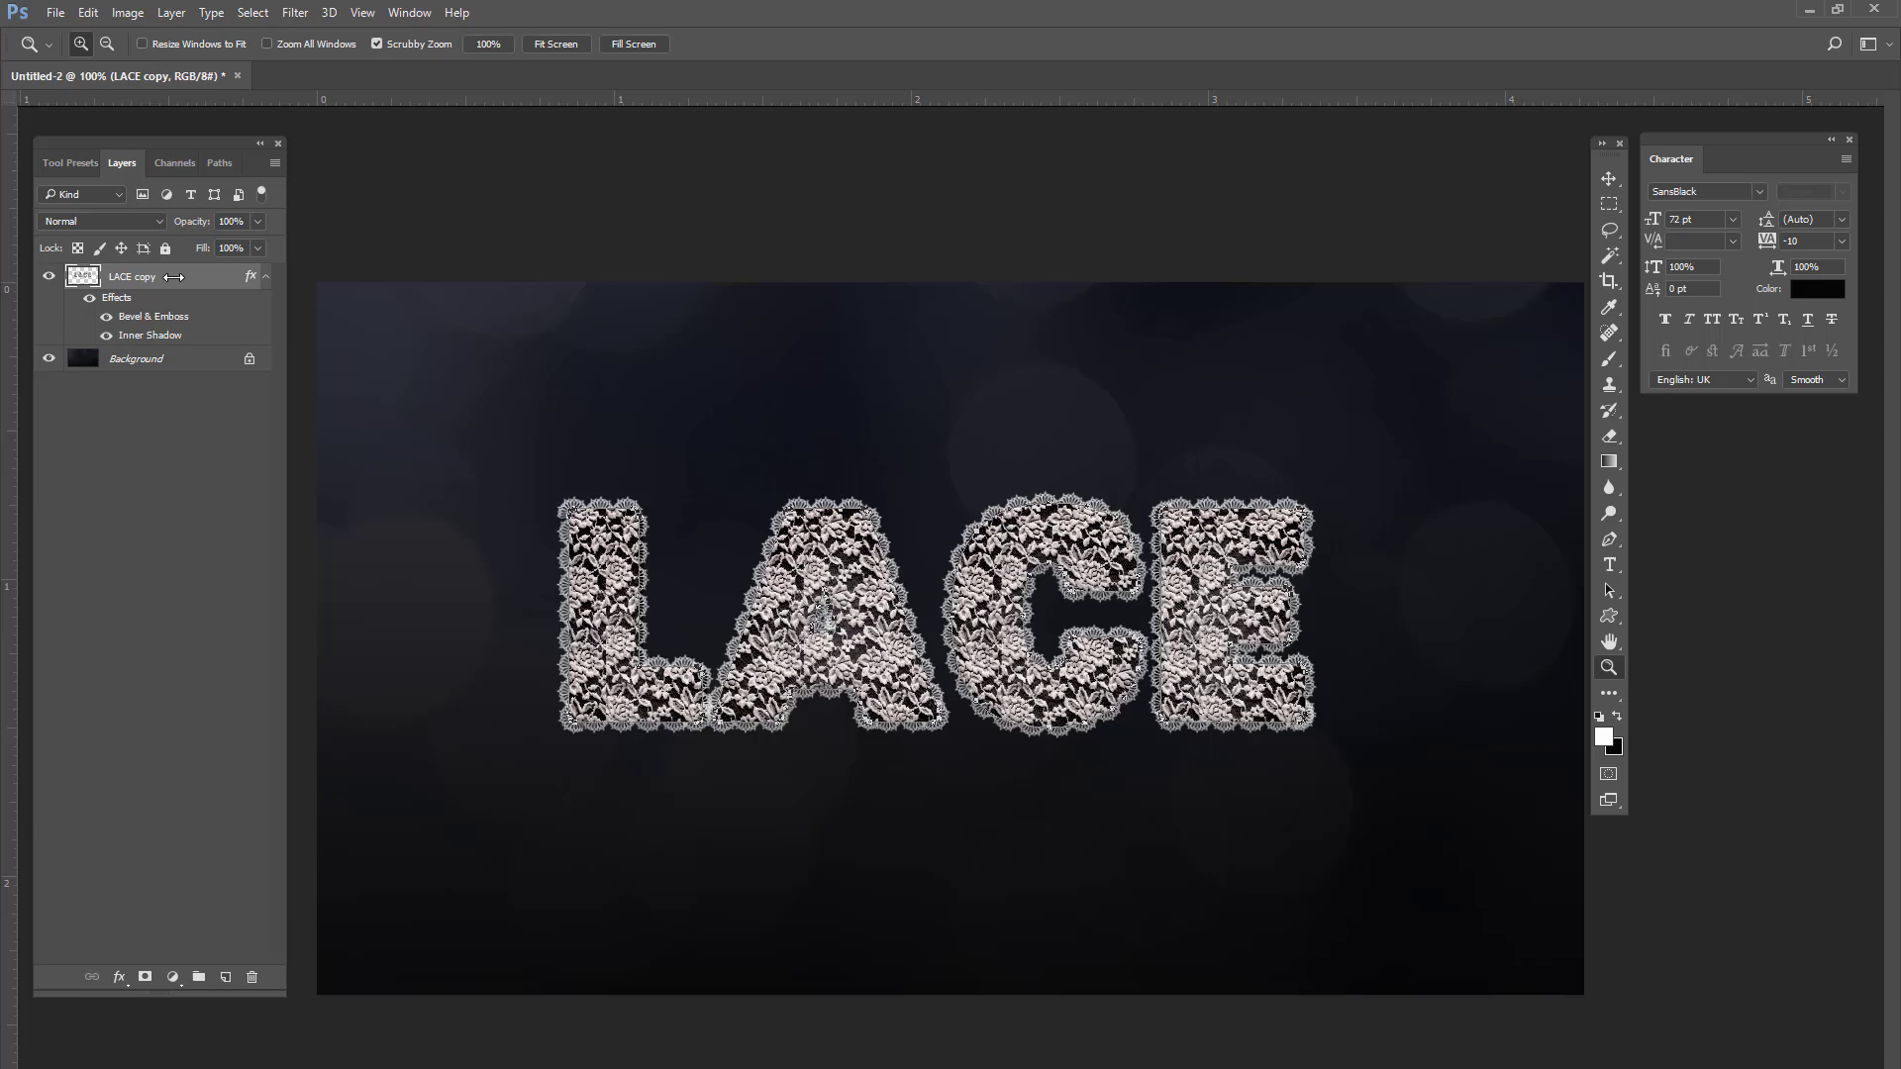
# Step: Delete the finished LACE copy layer so only the bokeh Background remains
pyautogui.press('Delete')
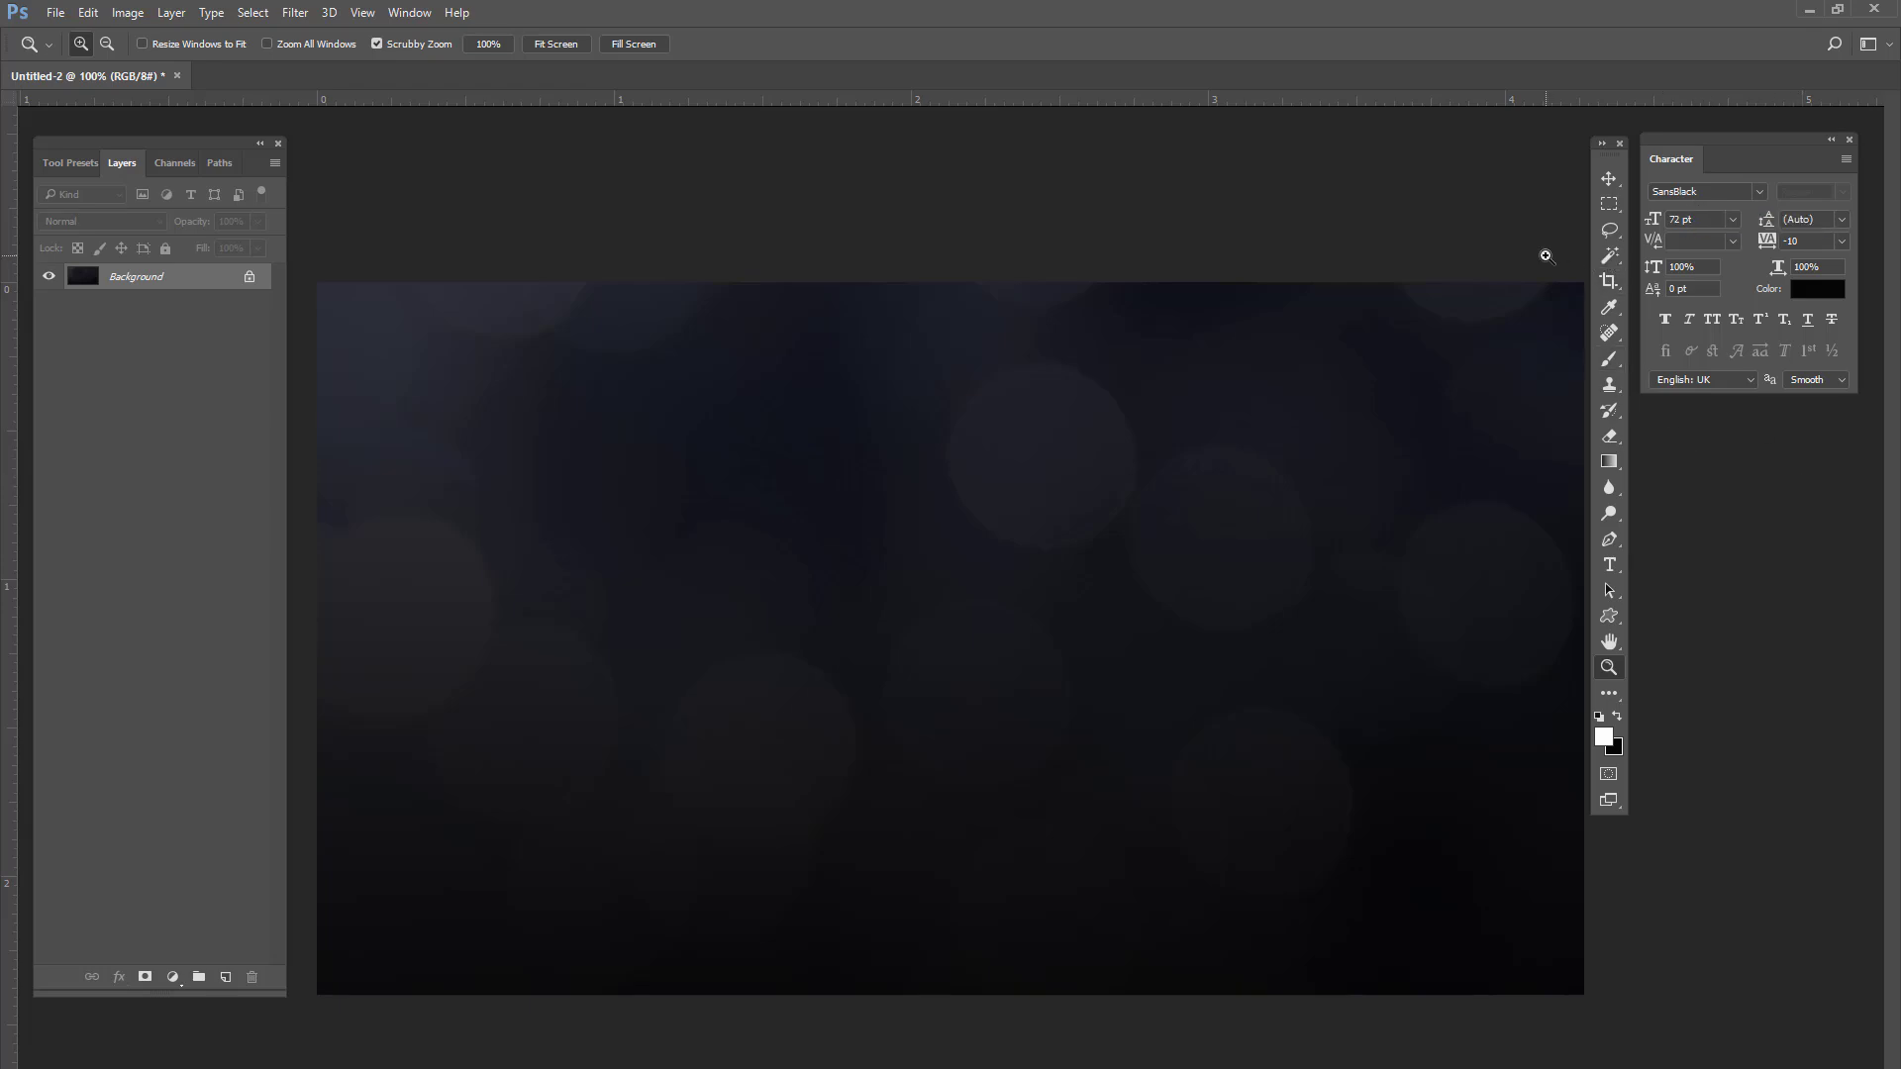
# Step: Type 'LACE' in black SansBlack 72 pt and drag it to the canvas centre
pyautogui.click(1610, 564)
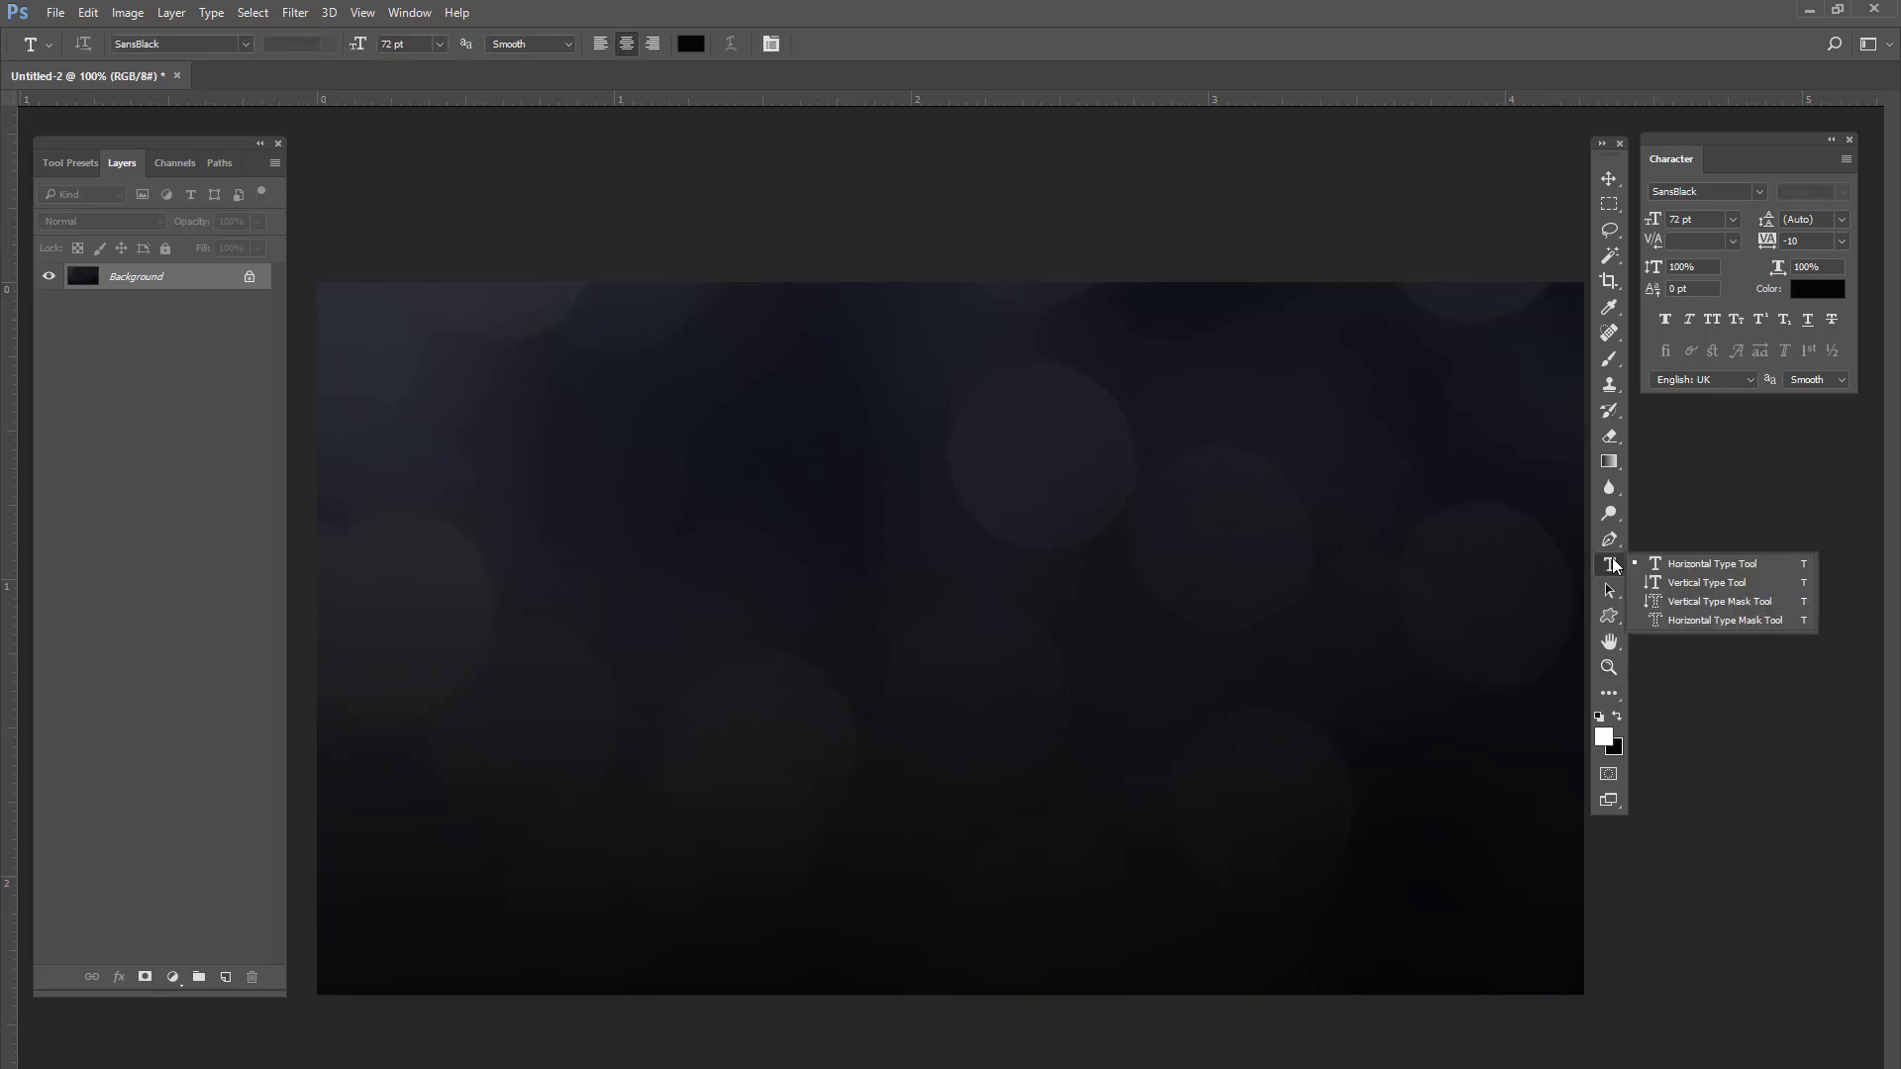
pyautogui.click(650, 589)
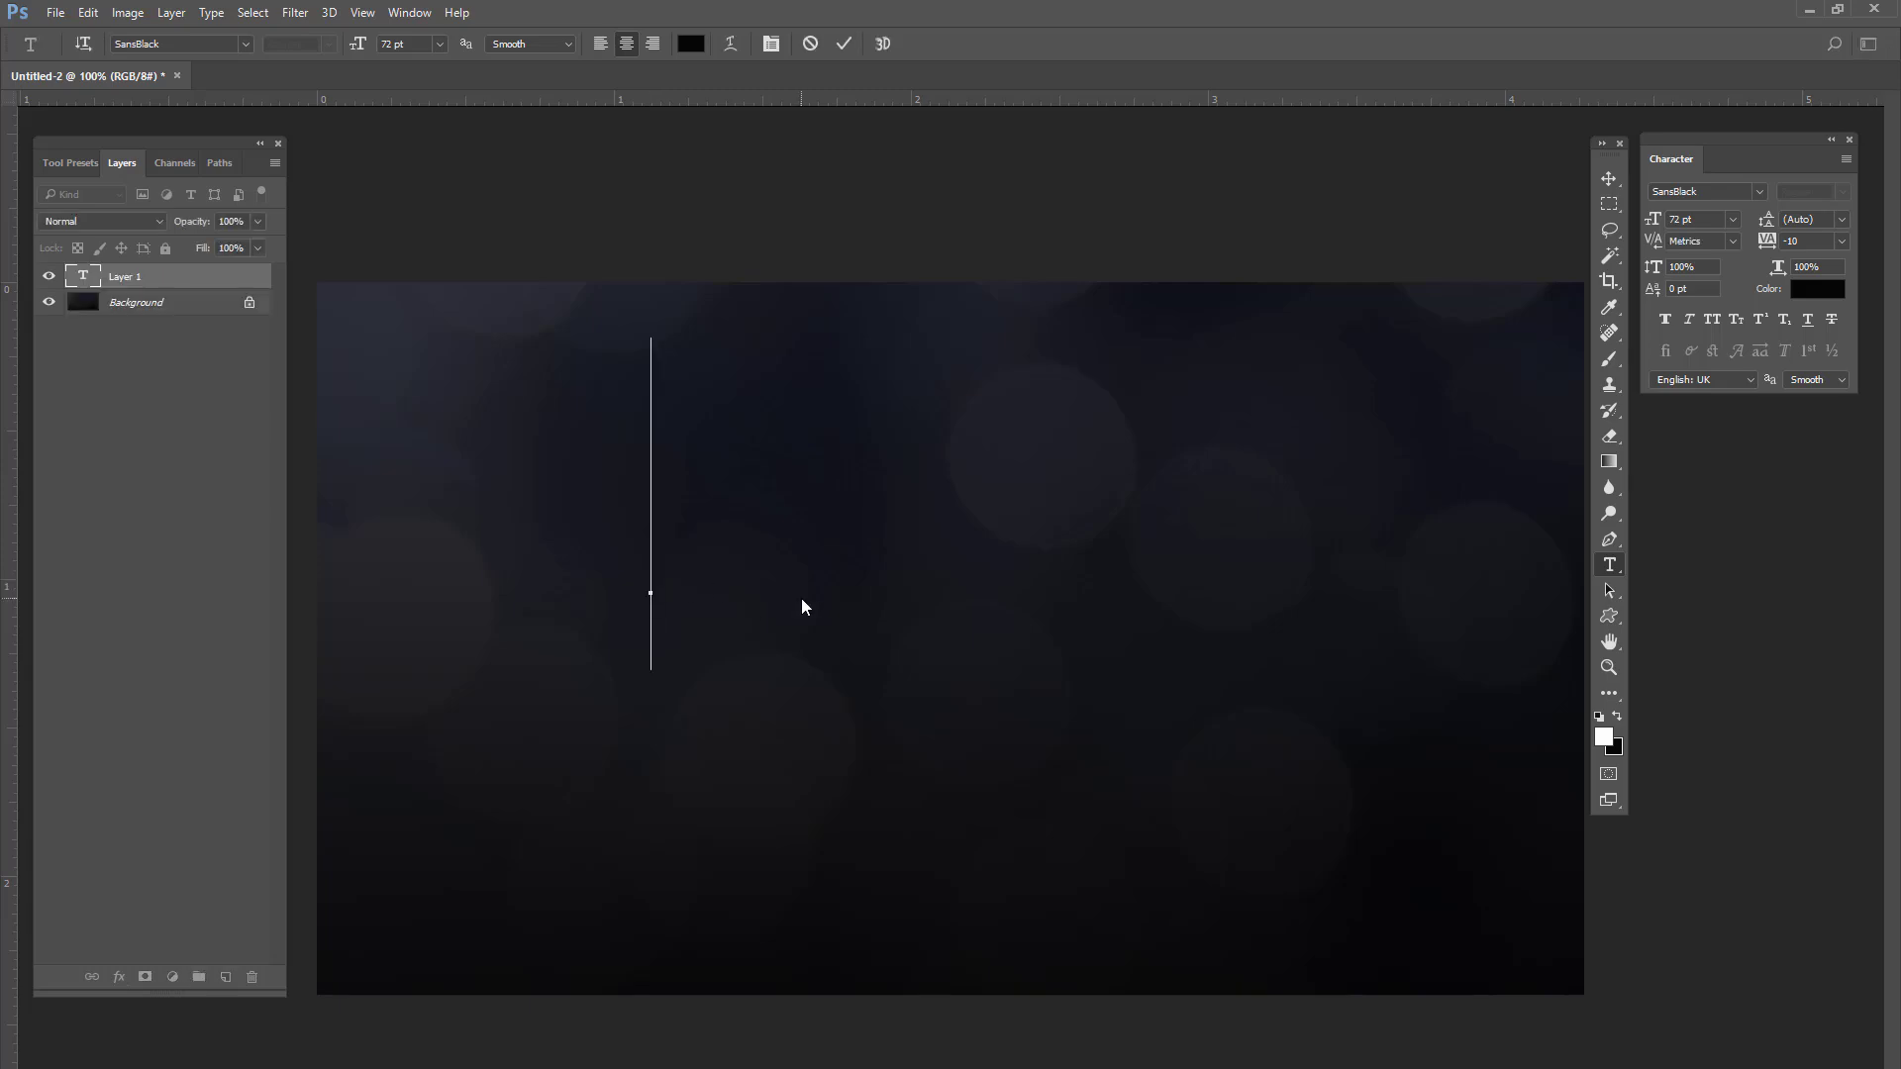
pyautogui.write('lac')
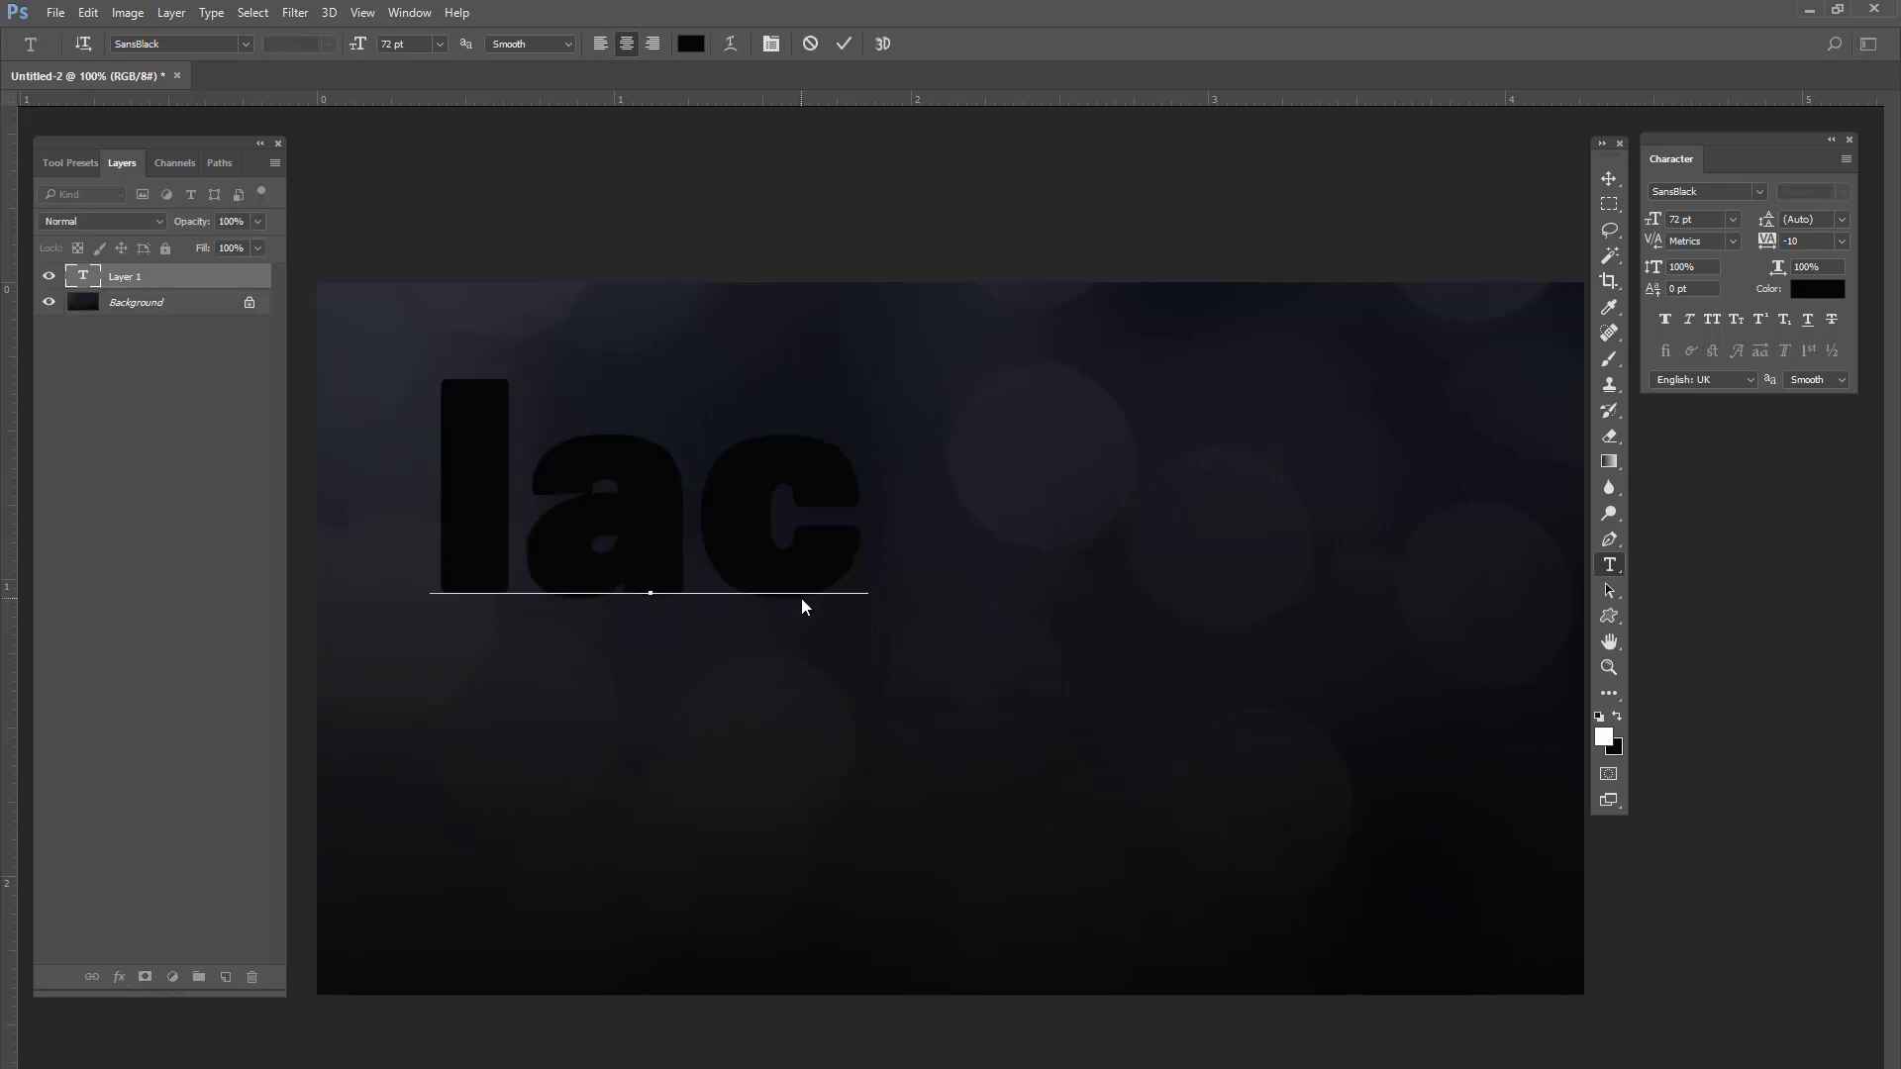
pyautogui.press('BackSpace')
pyautogui.press('BackSpace')
pyautogui.press('BackSpace')
pyautogui.write('L')
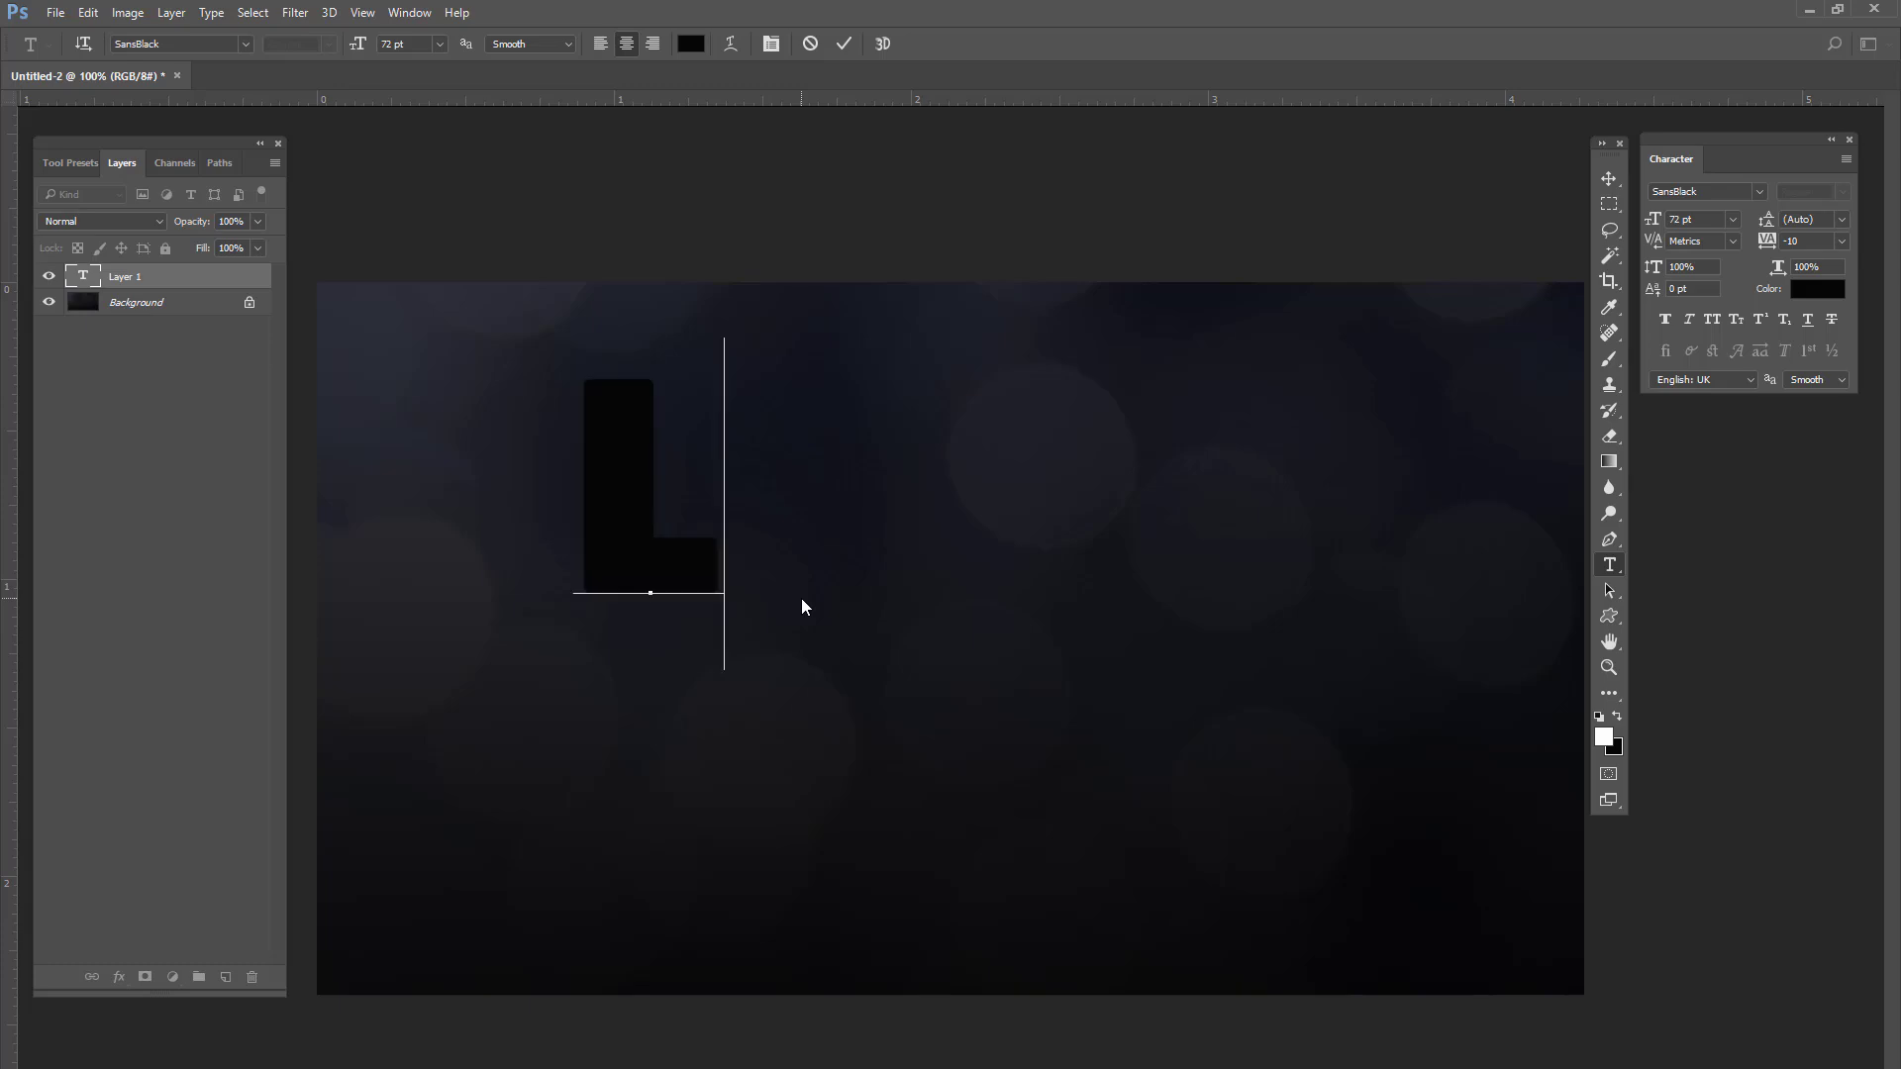
pyautogui.write('ACE')
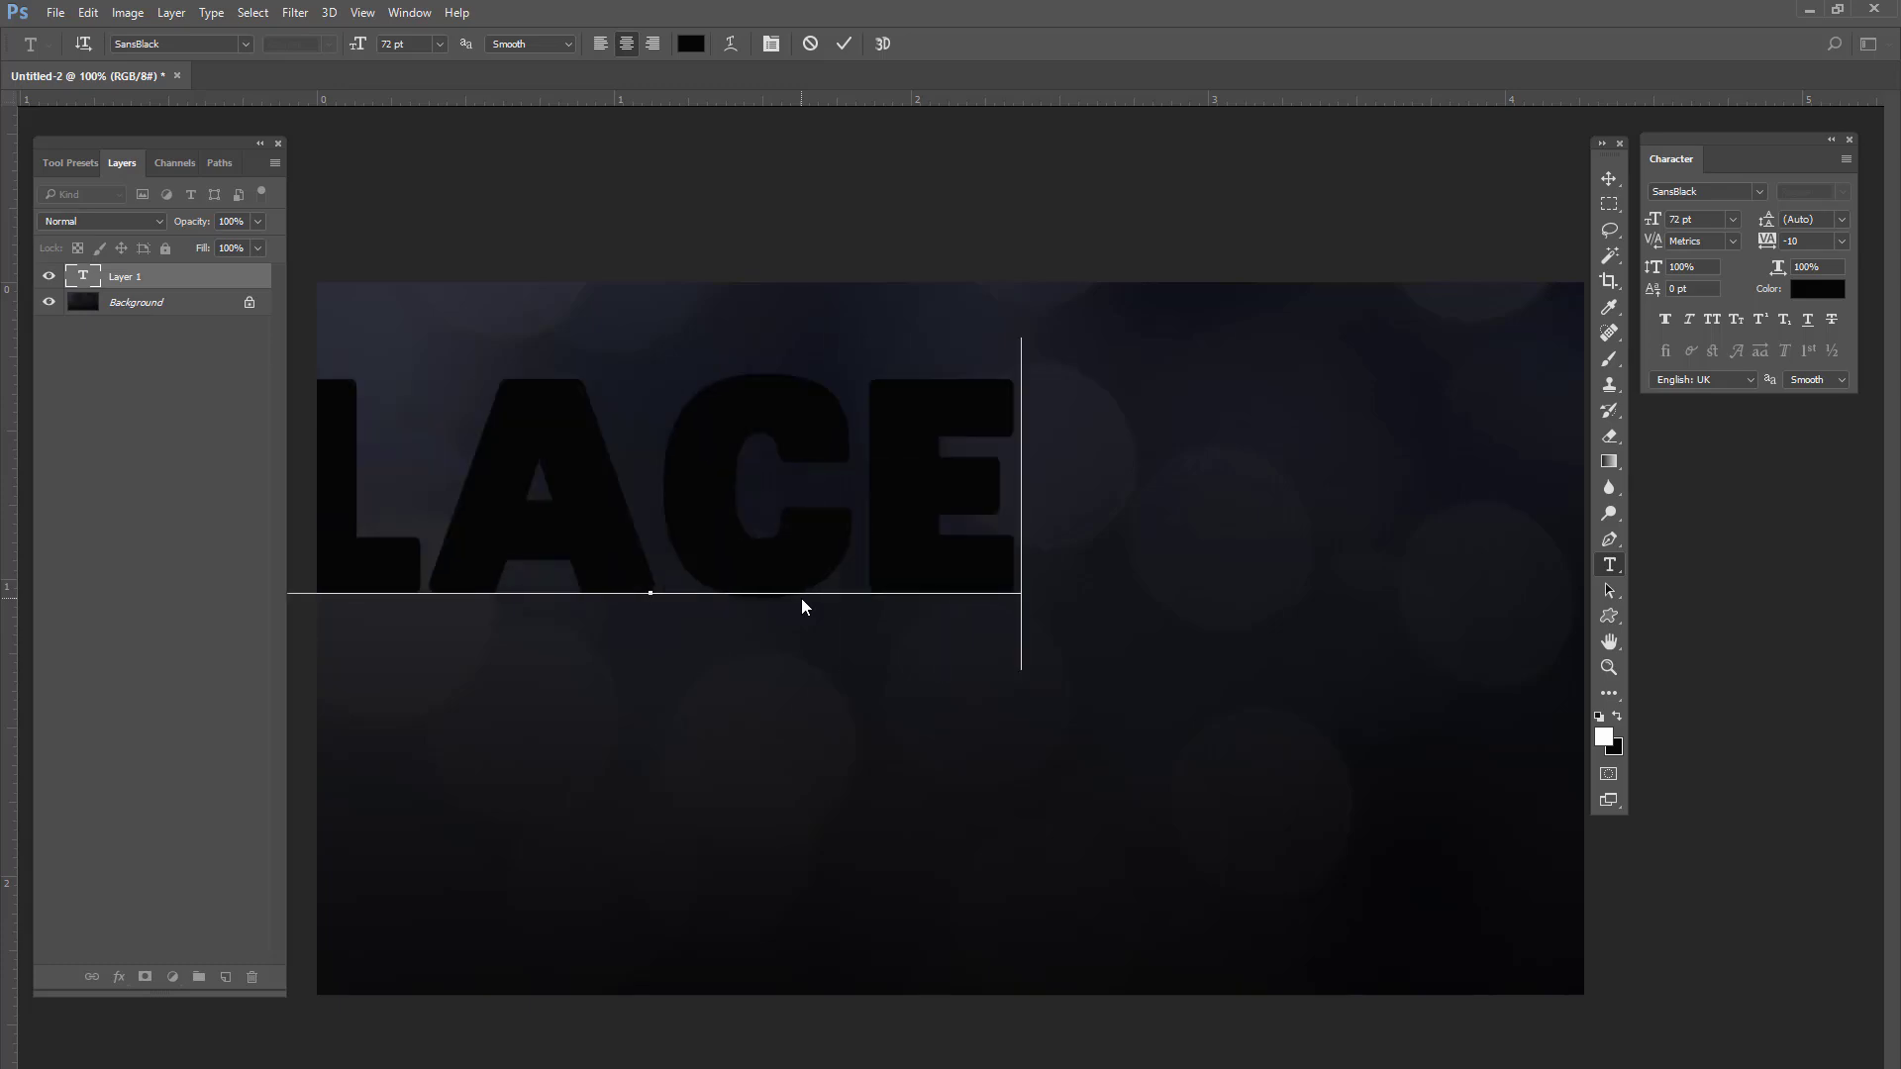
pyautogui.click(1608, 178)
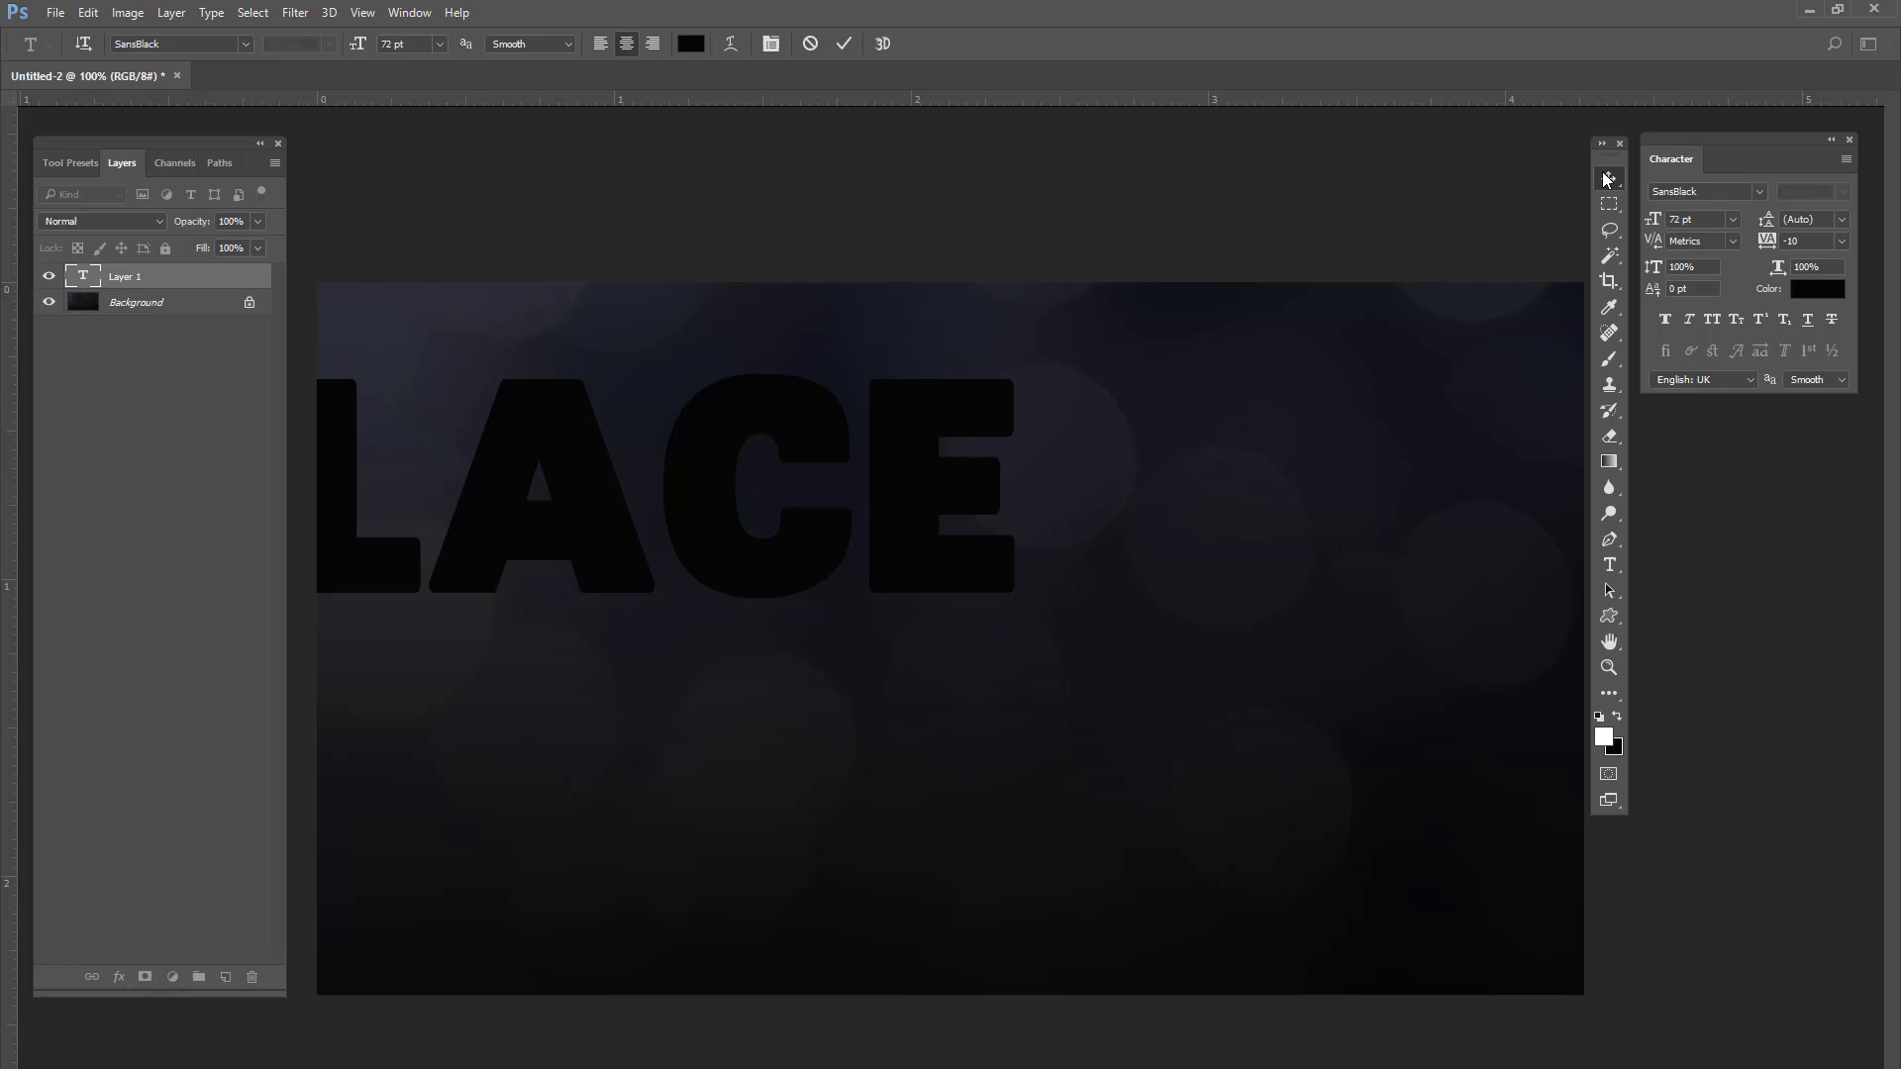
pyautogui.moveTo(751, 488); pyautogui.dragTo(973, 621)
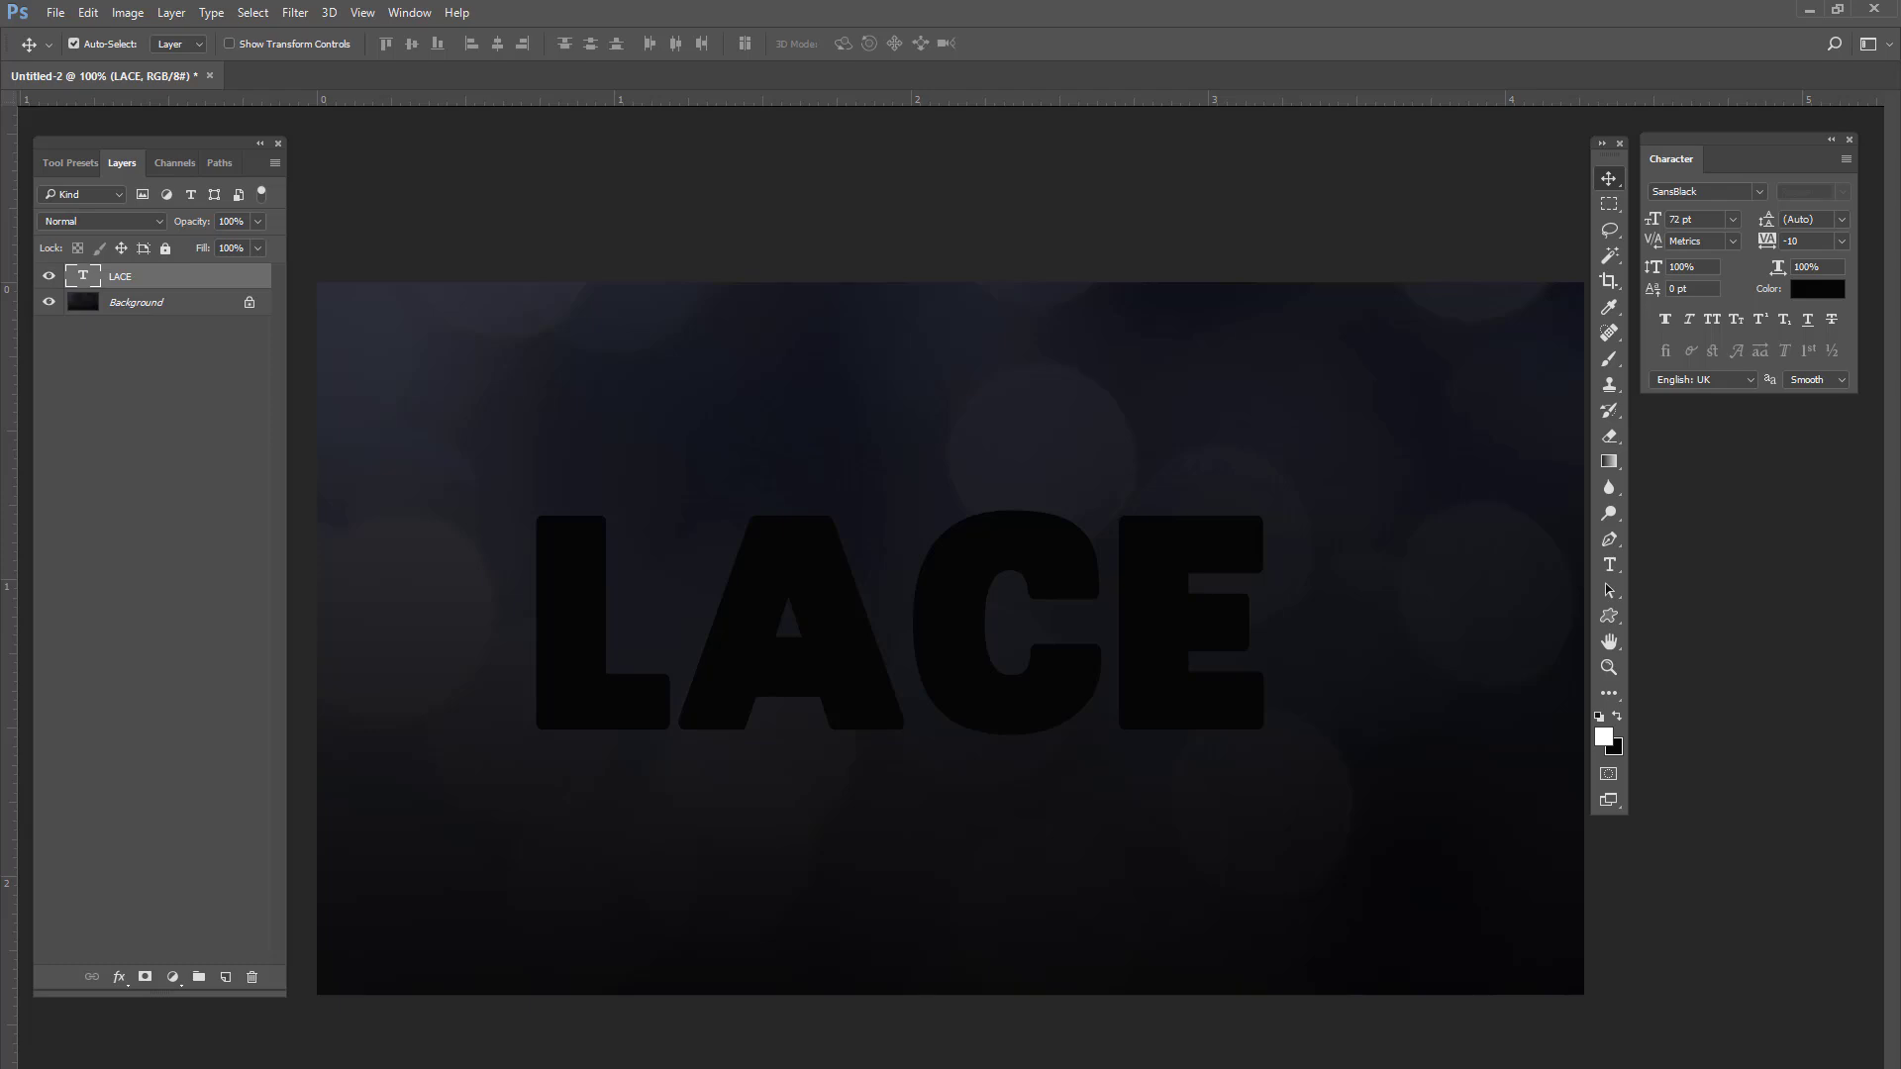
pyautogui.click(1608, 361)
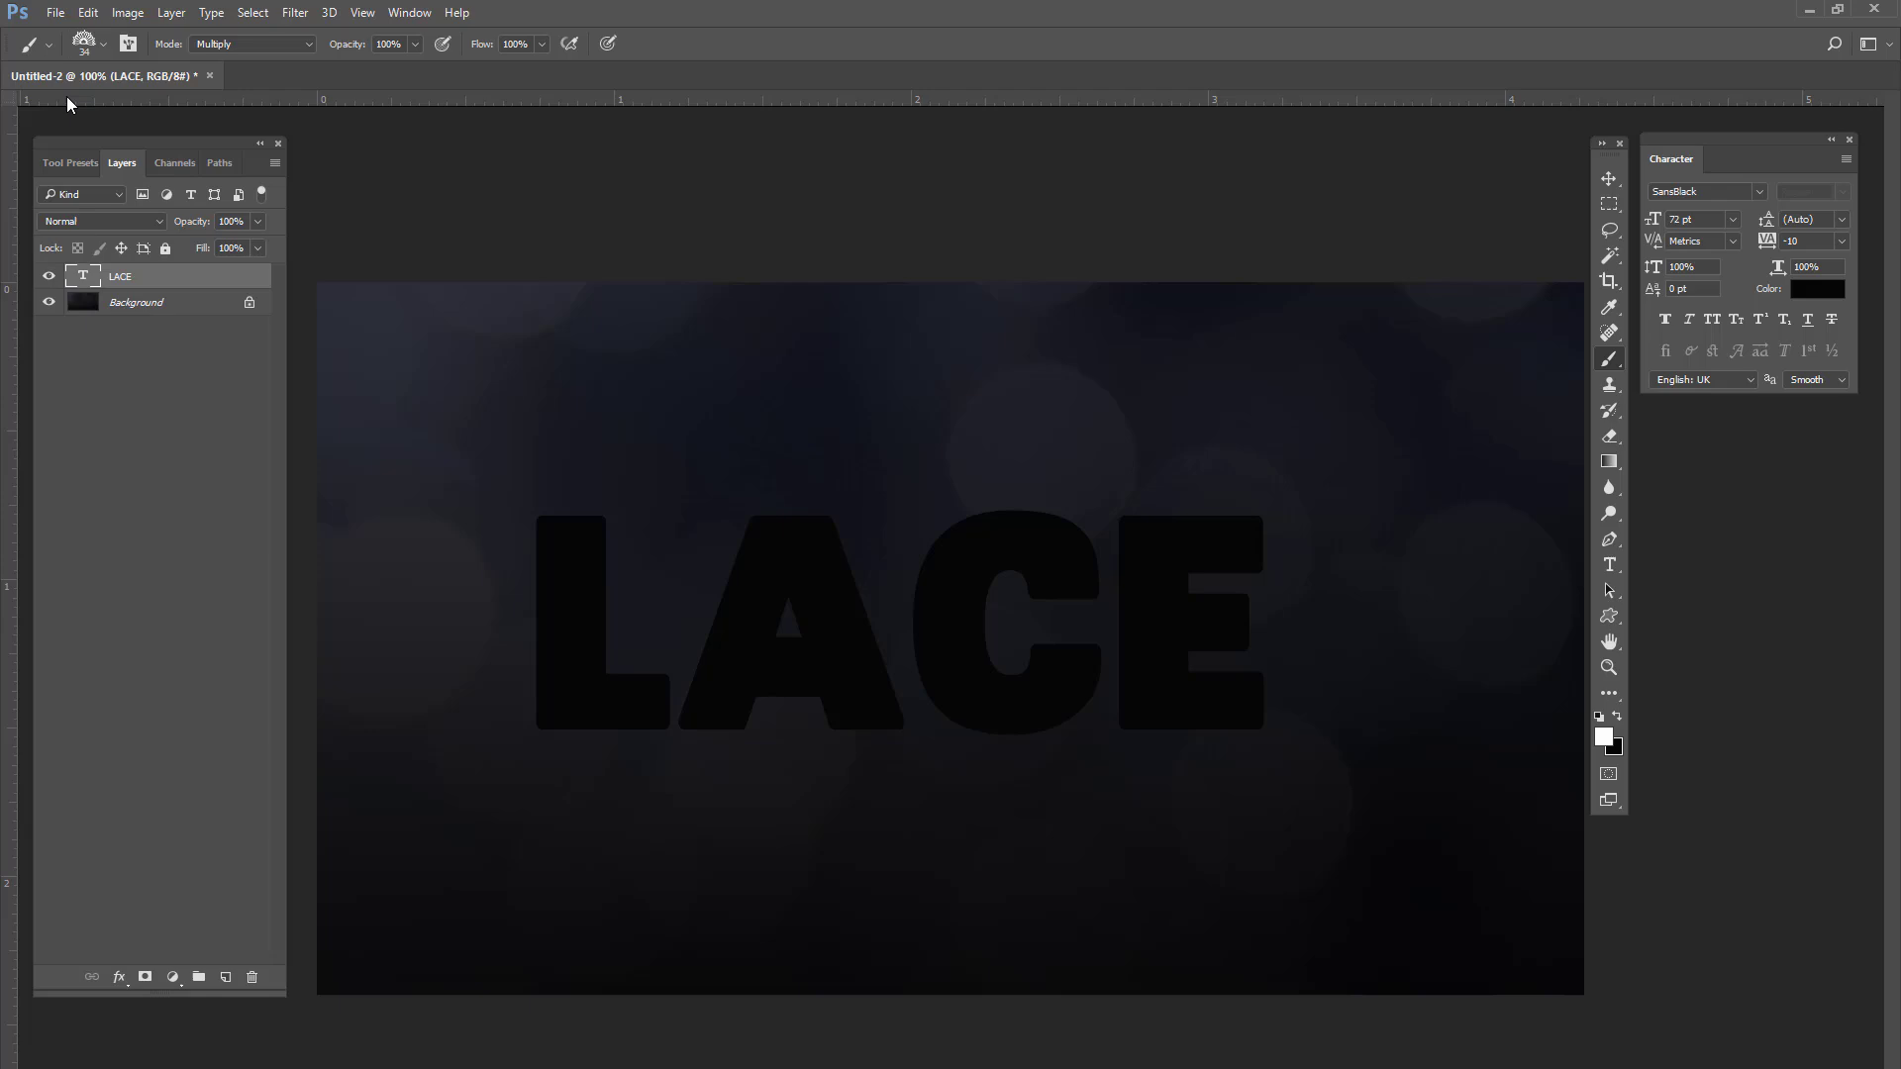
pyautogui.click(97, 42)
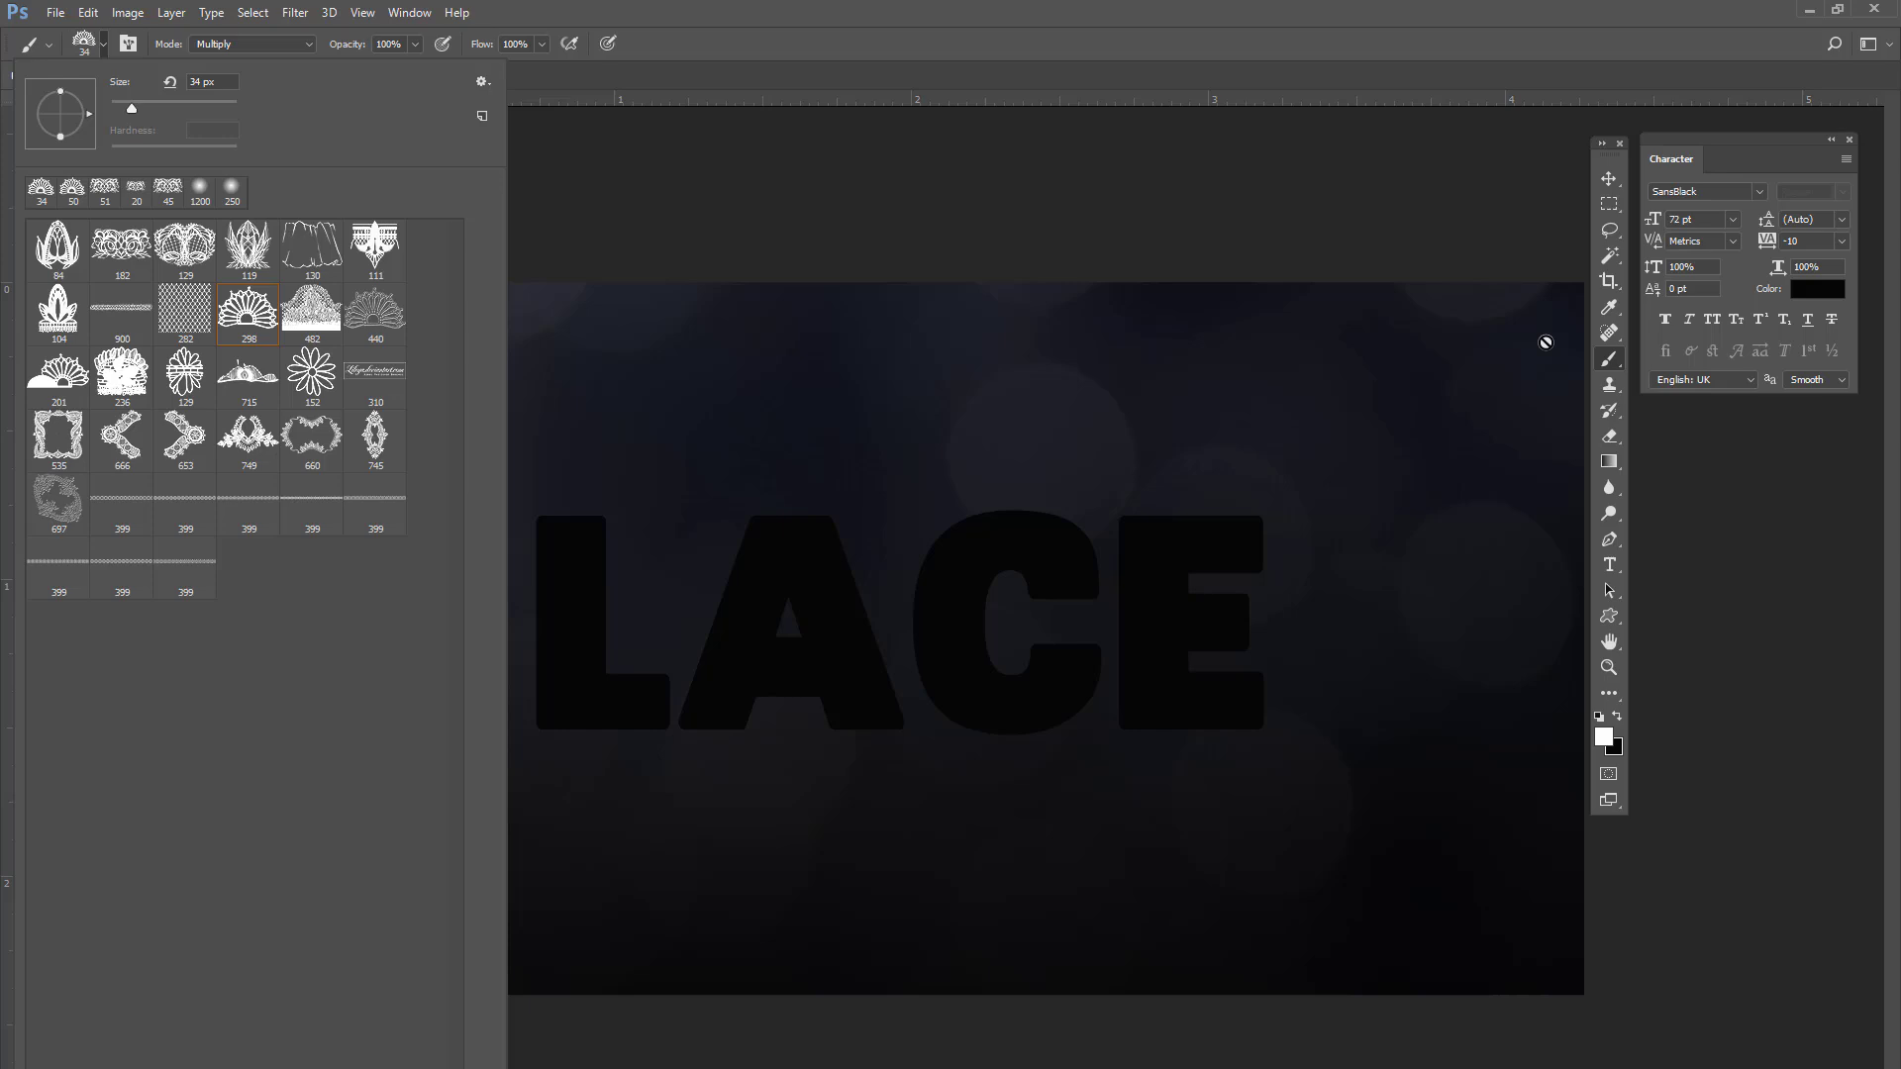
pyautogui.click(1609, 186)
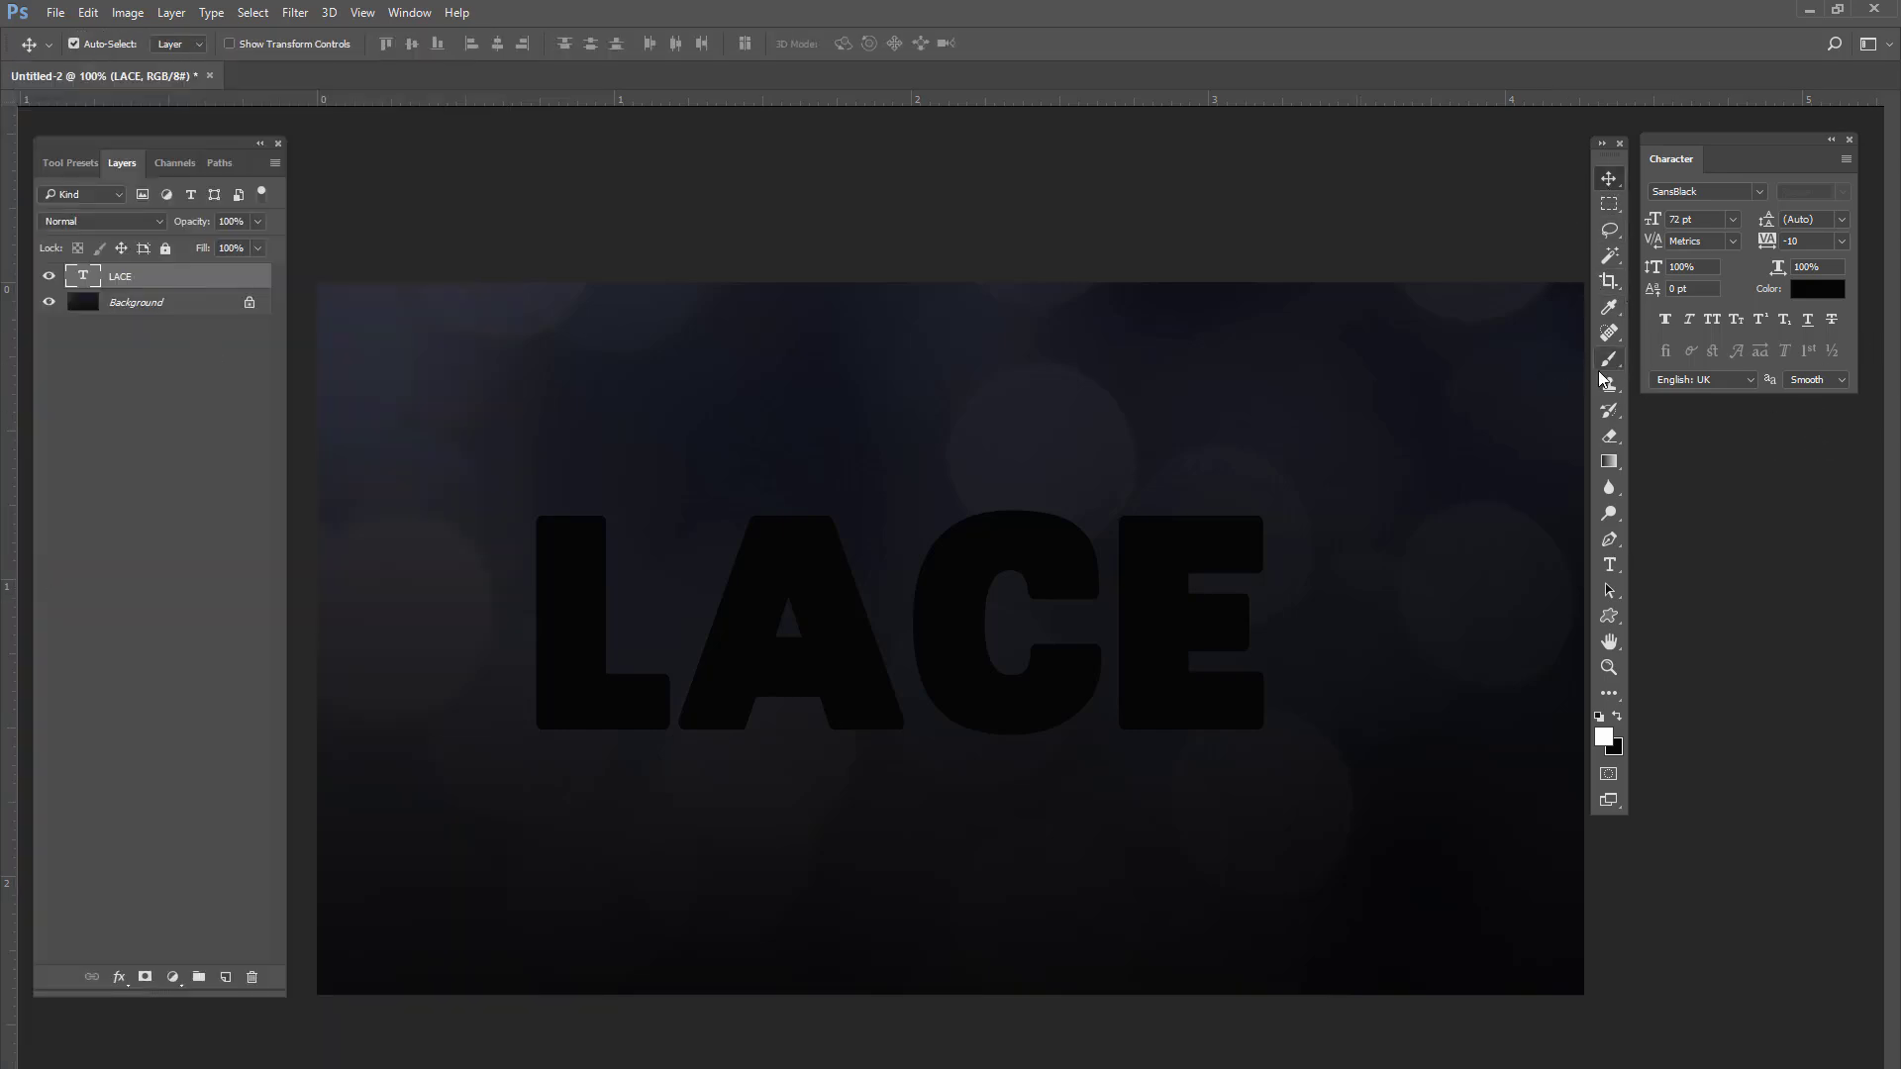
# Step: Duplicate the LACE layer as 'LACE copy', hide the copy, and select the original LACE
pyautogui.rightClick(179, 283)
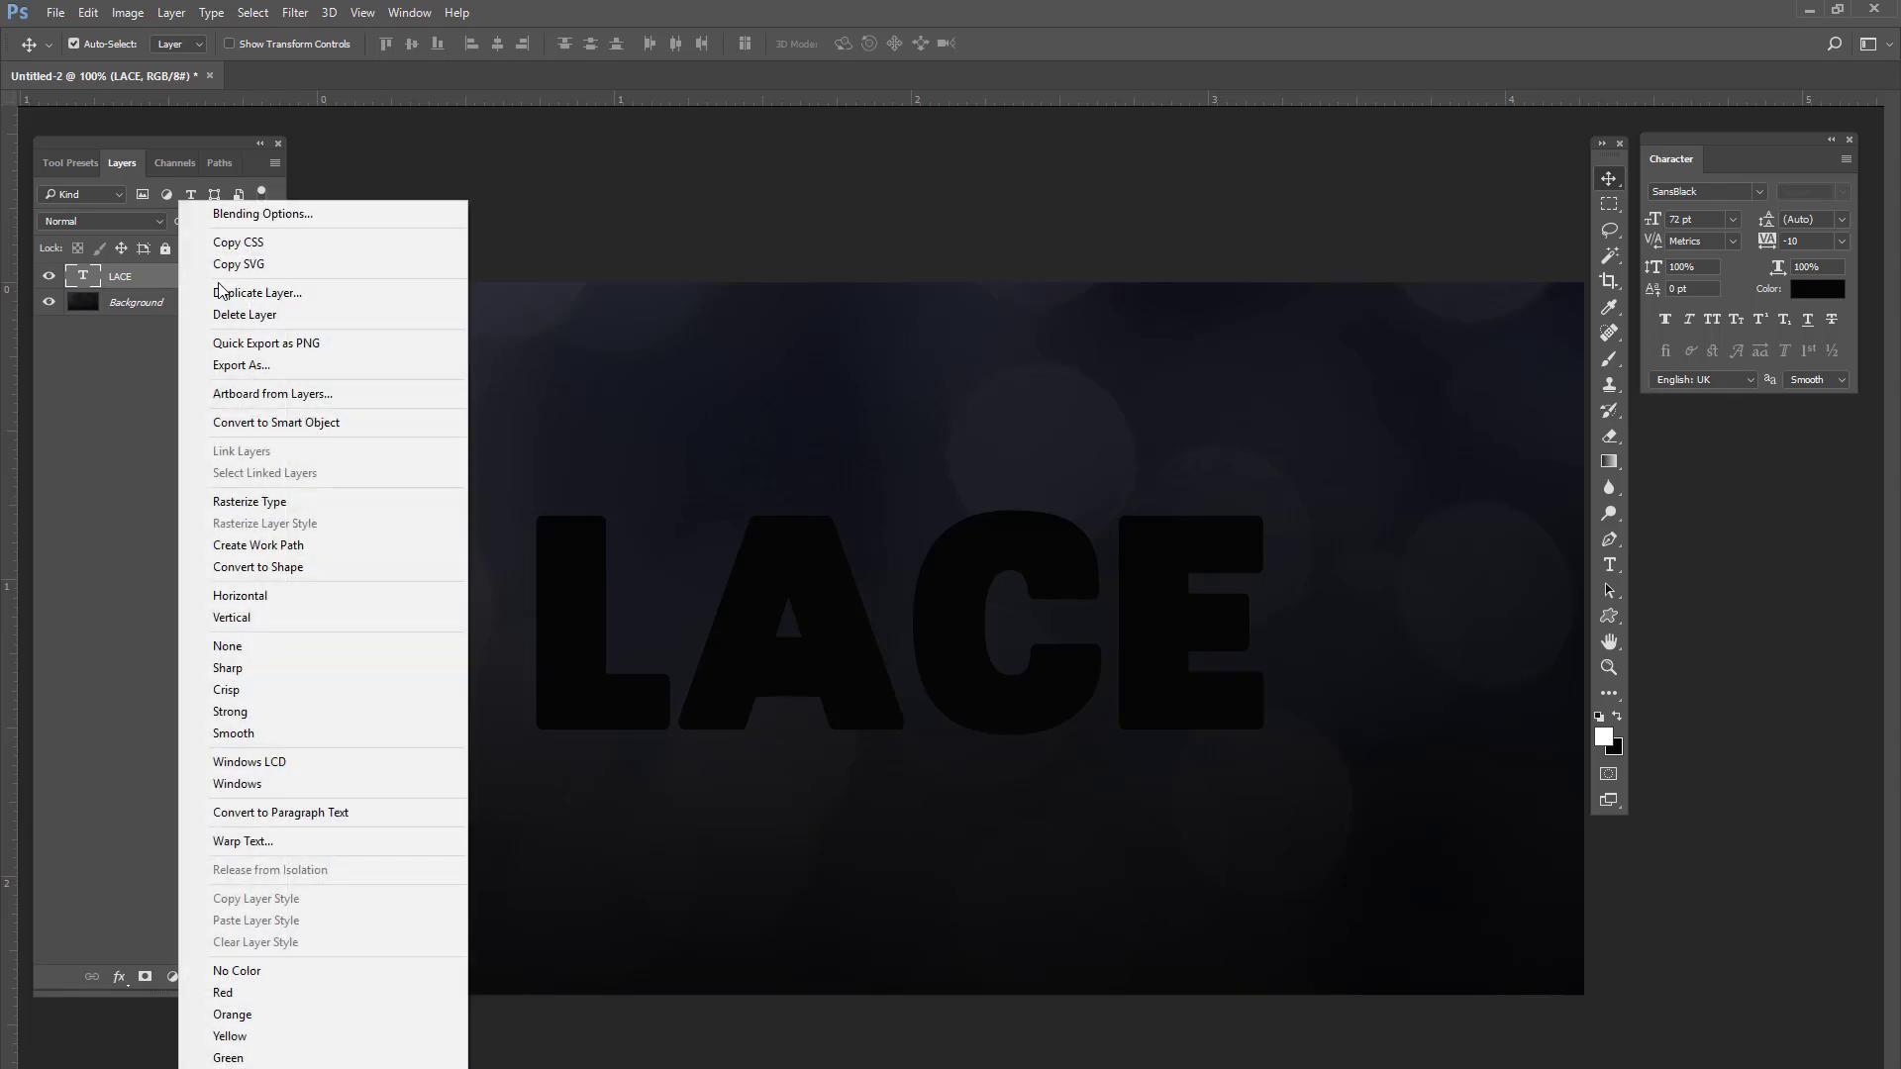
pyautogui.click(255, 294)
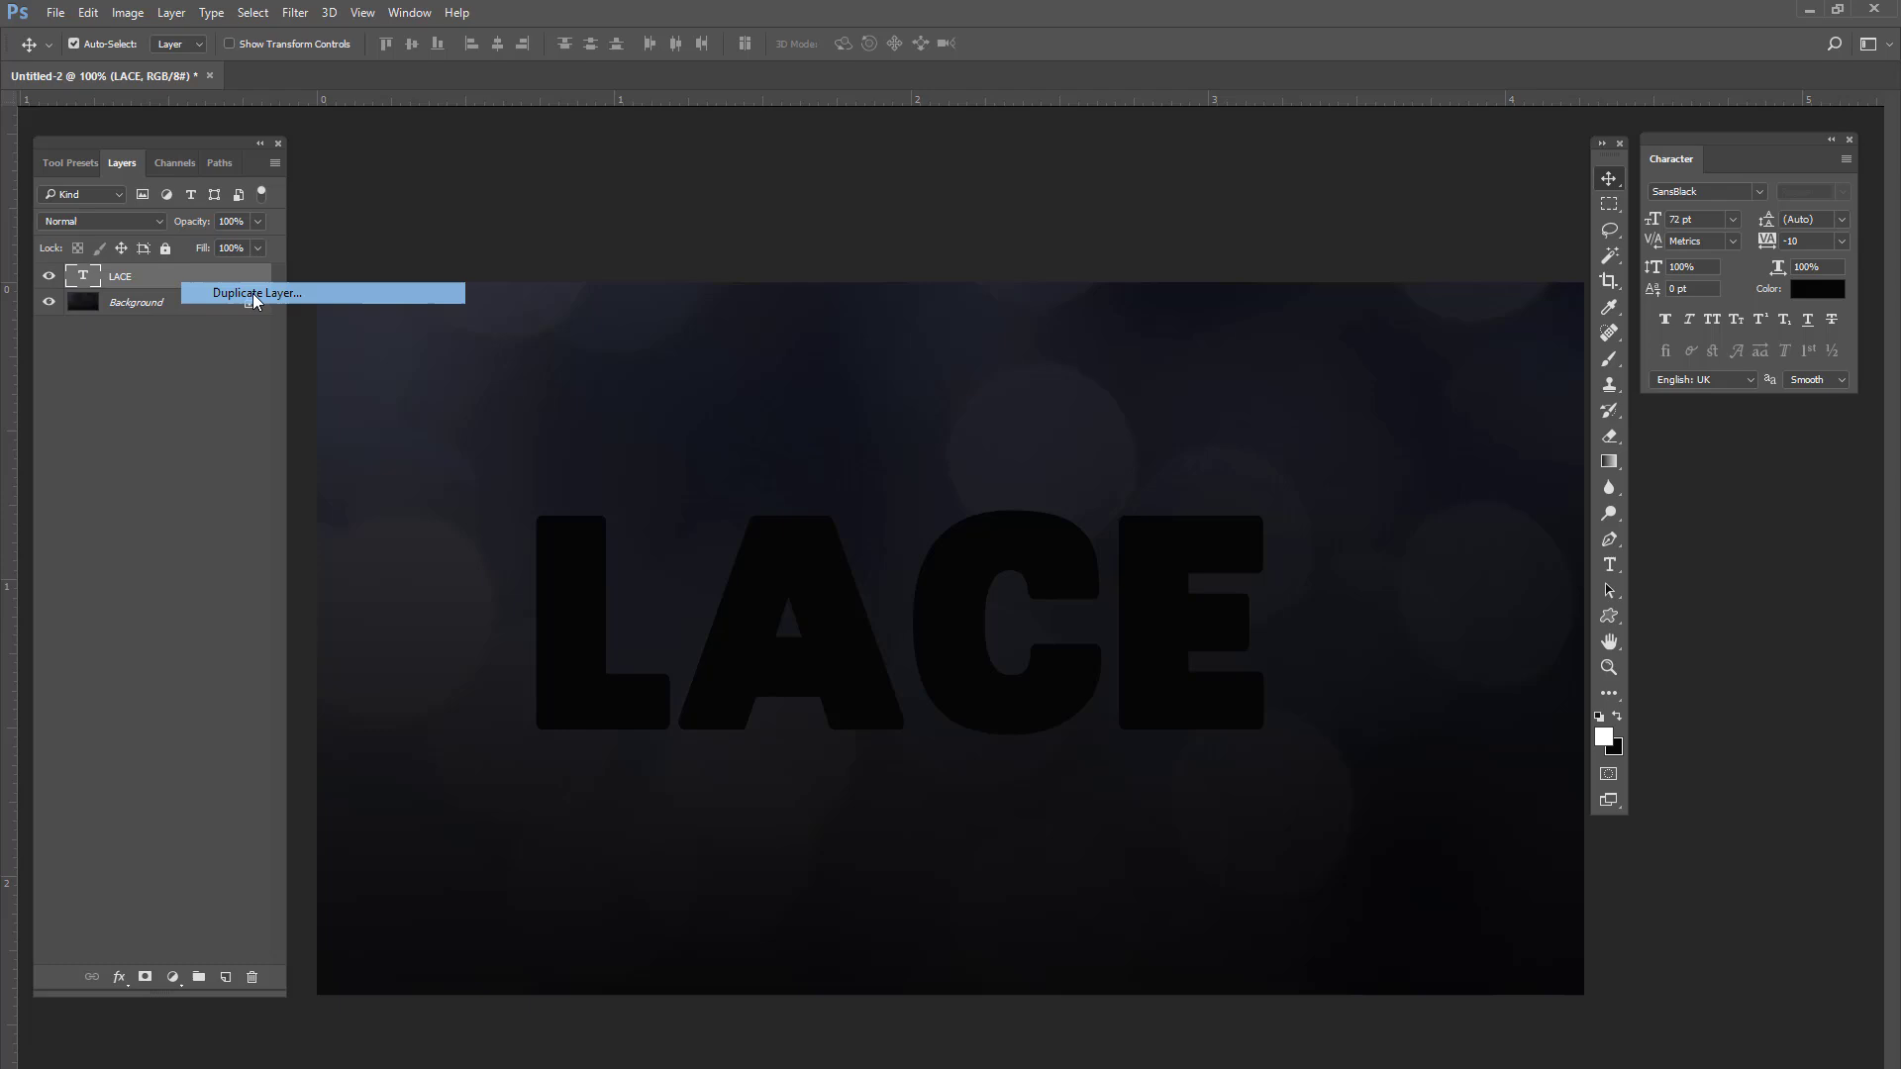
pyautogui.click(1126, 360)
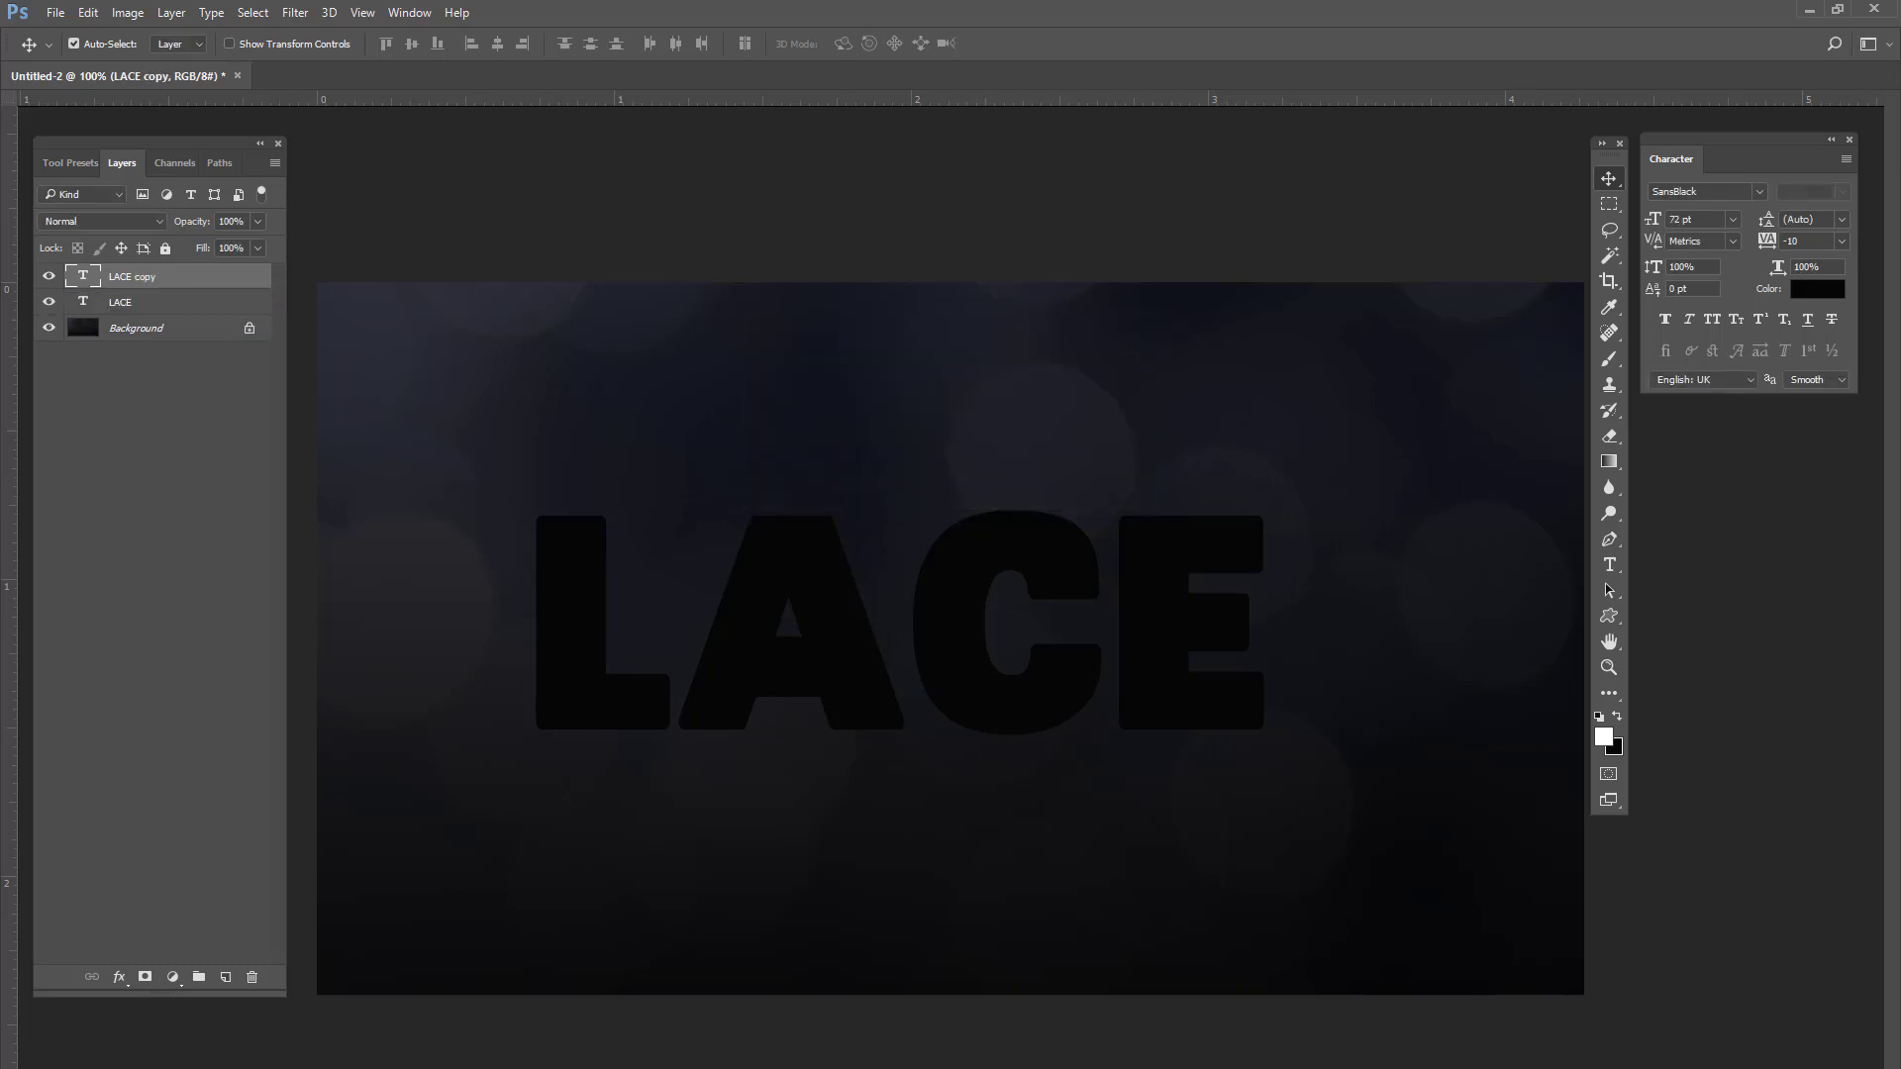
pyautogui.click(80, 299)
pyautogui.click(48, 276)
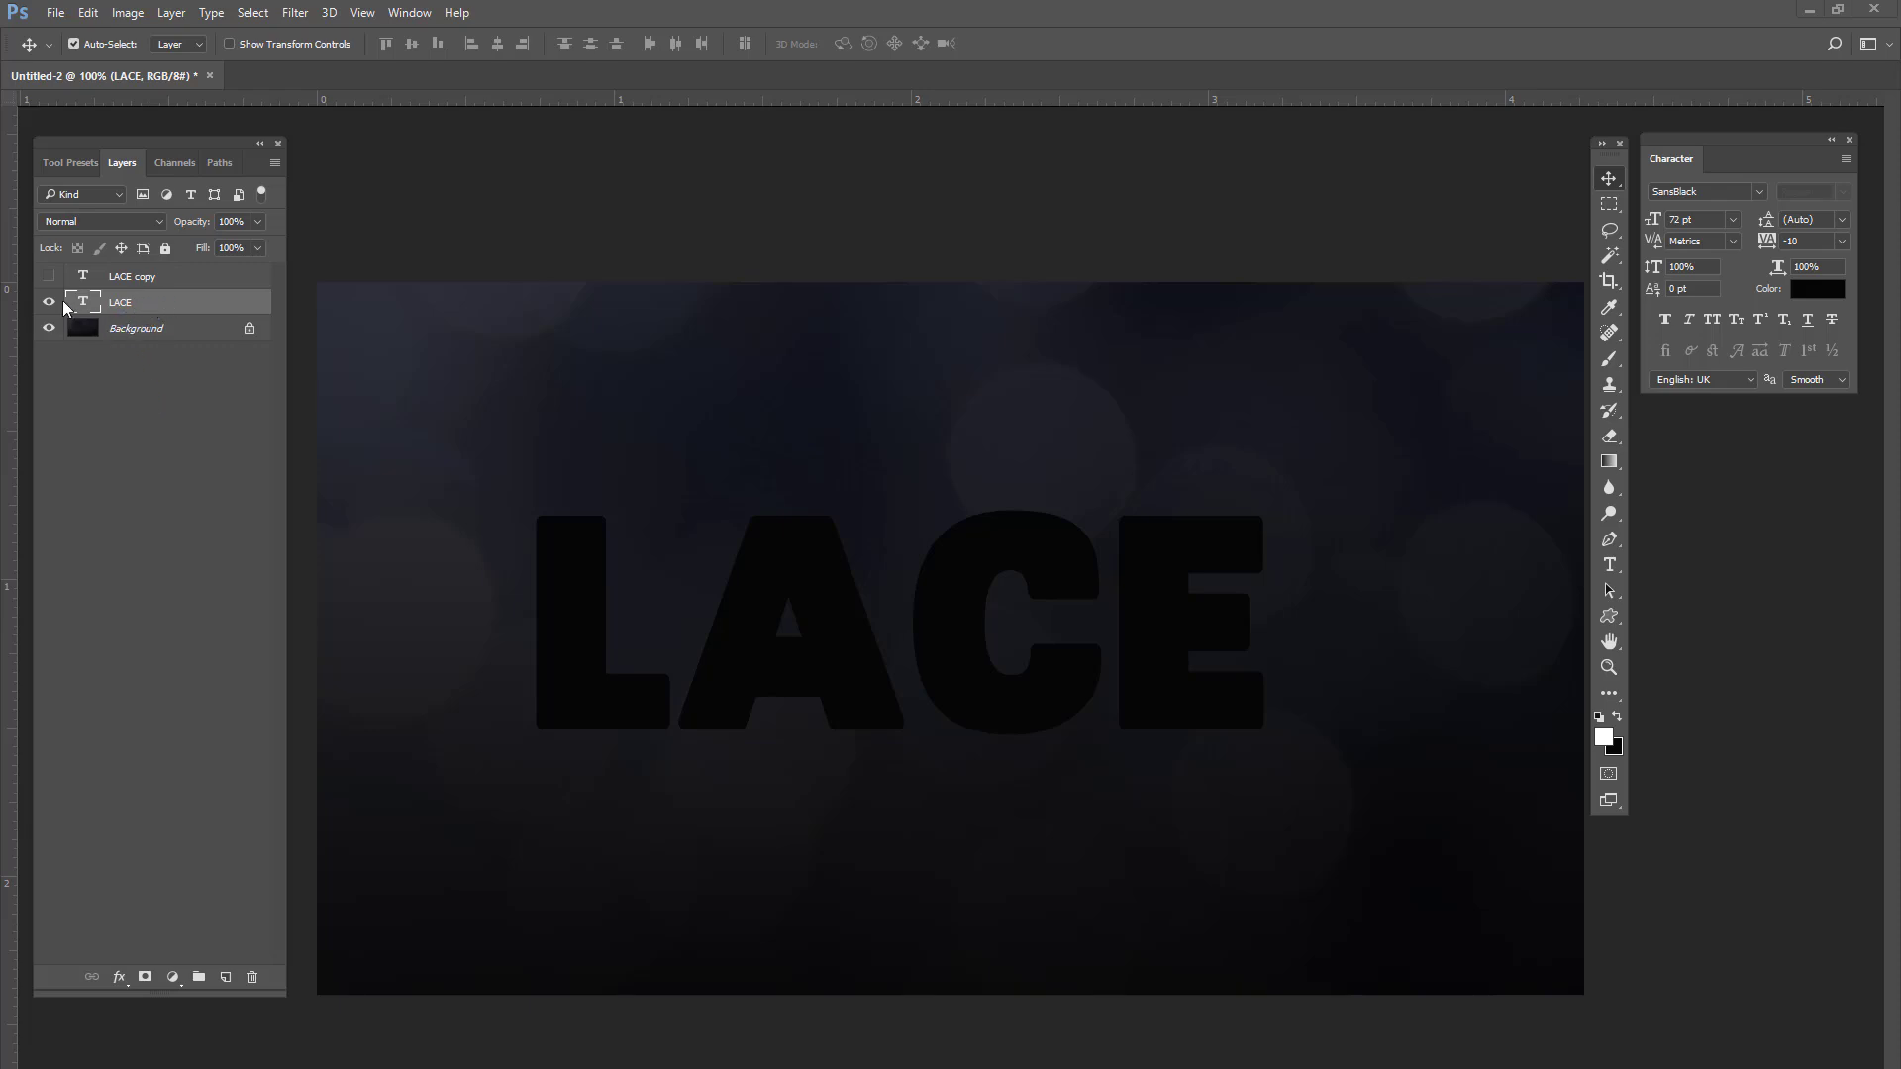
# Step: Create a work path from the LACE letters and add an empty layer named 'Stroke'
pyautogui.rightClick(168, 299)
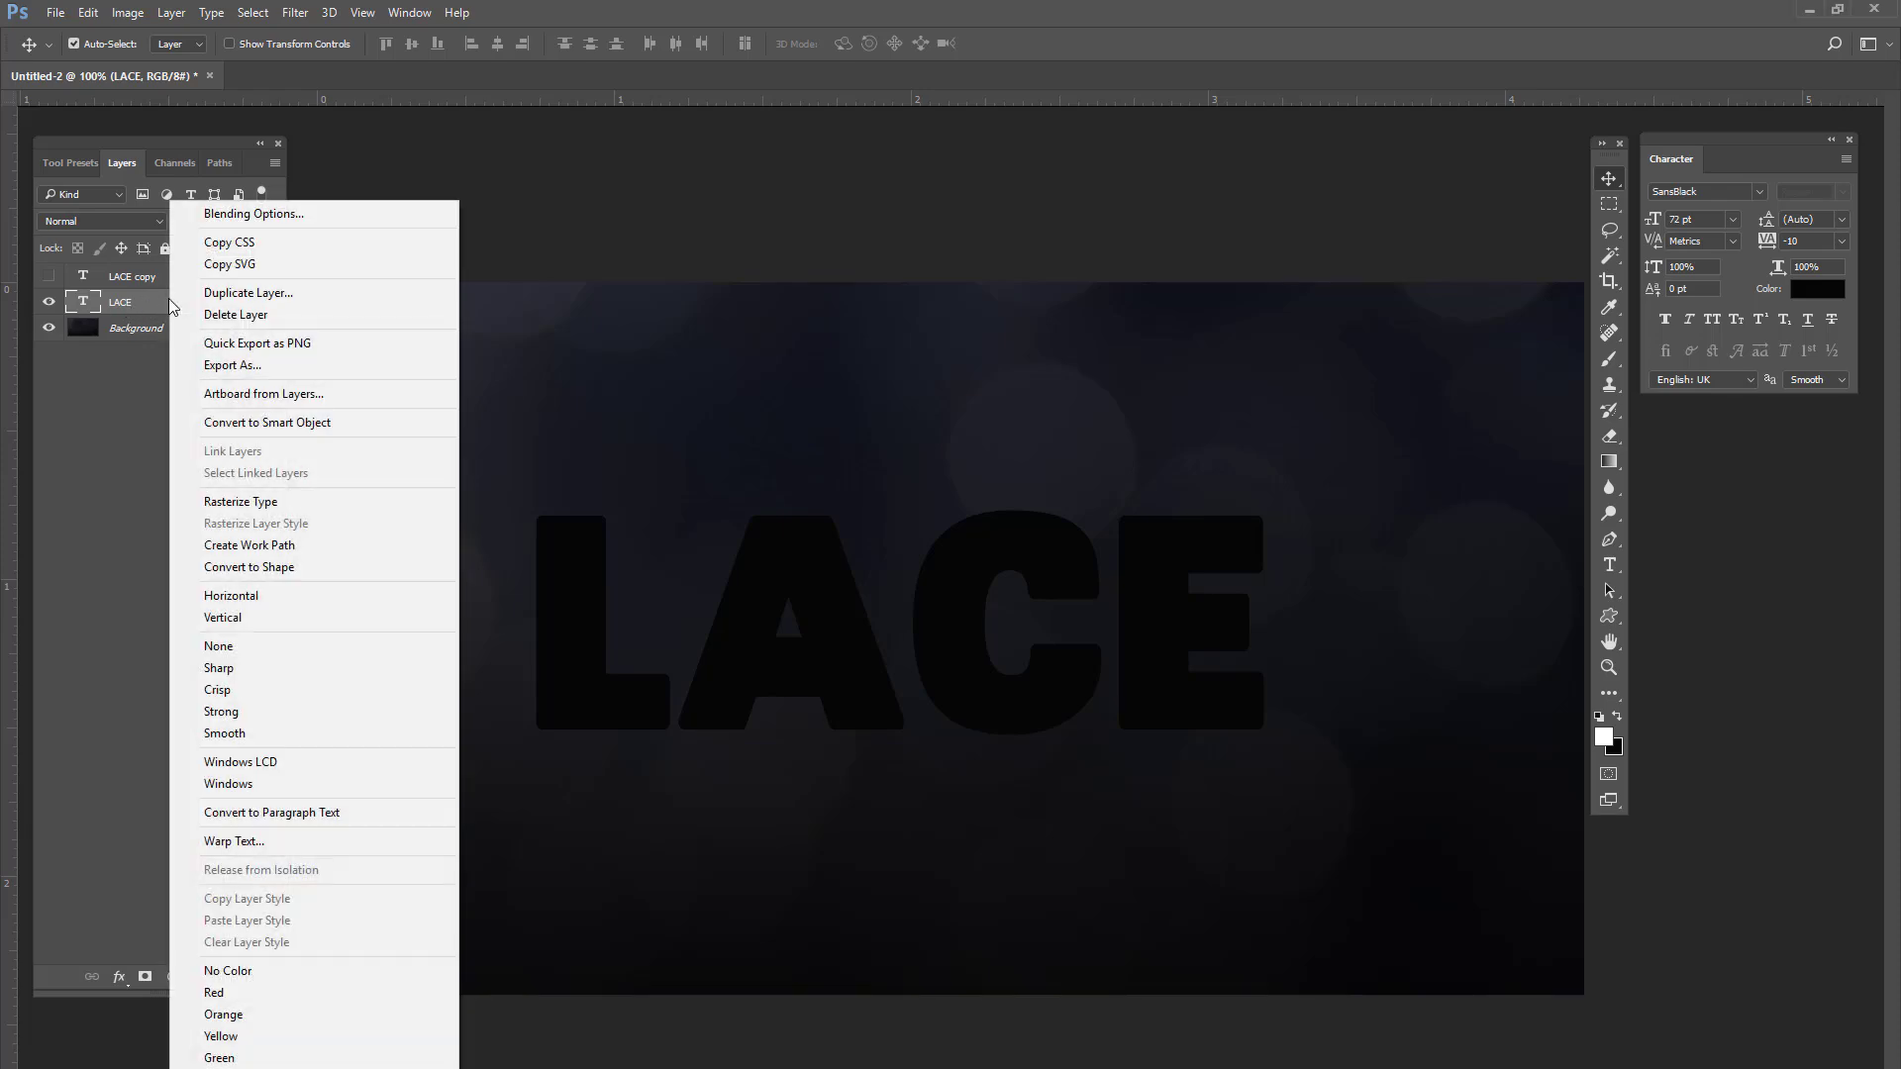
pyautogui.click(269, 547)
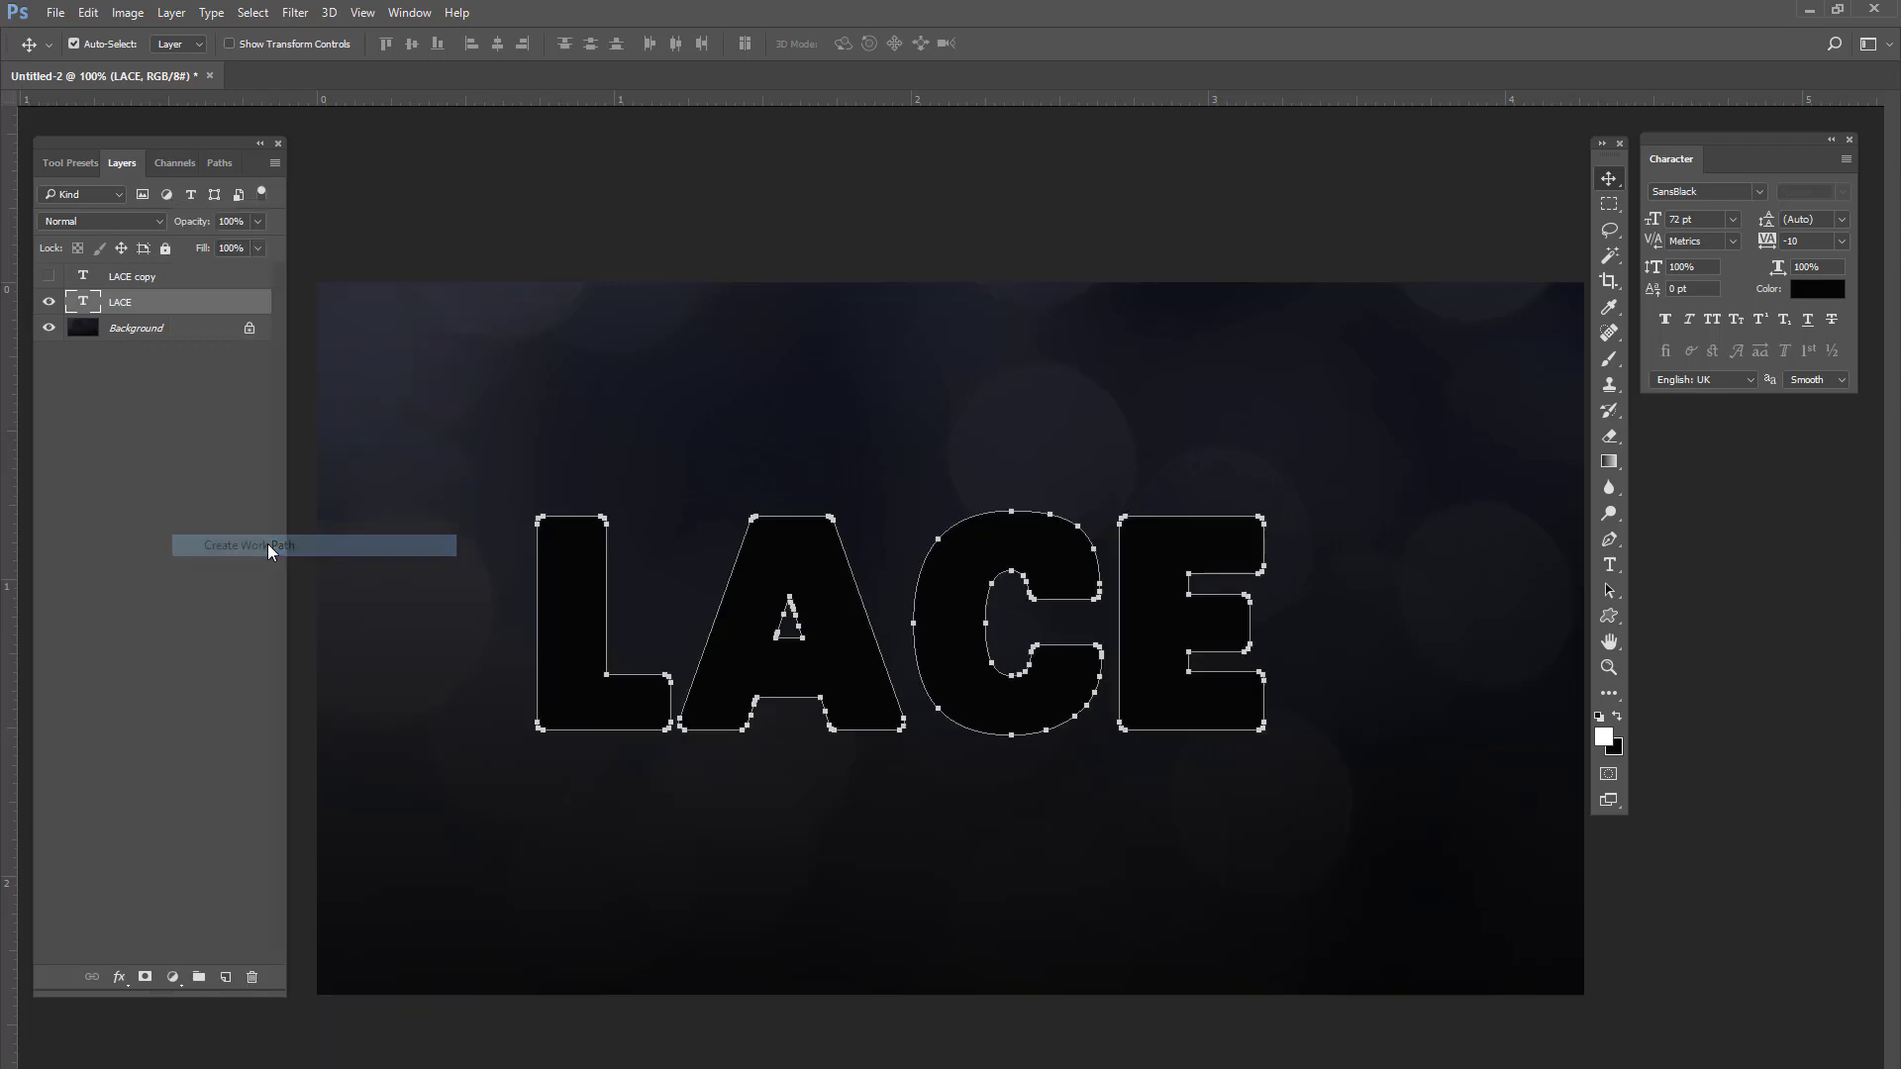
pyautogui.click(226, 978)
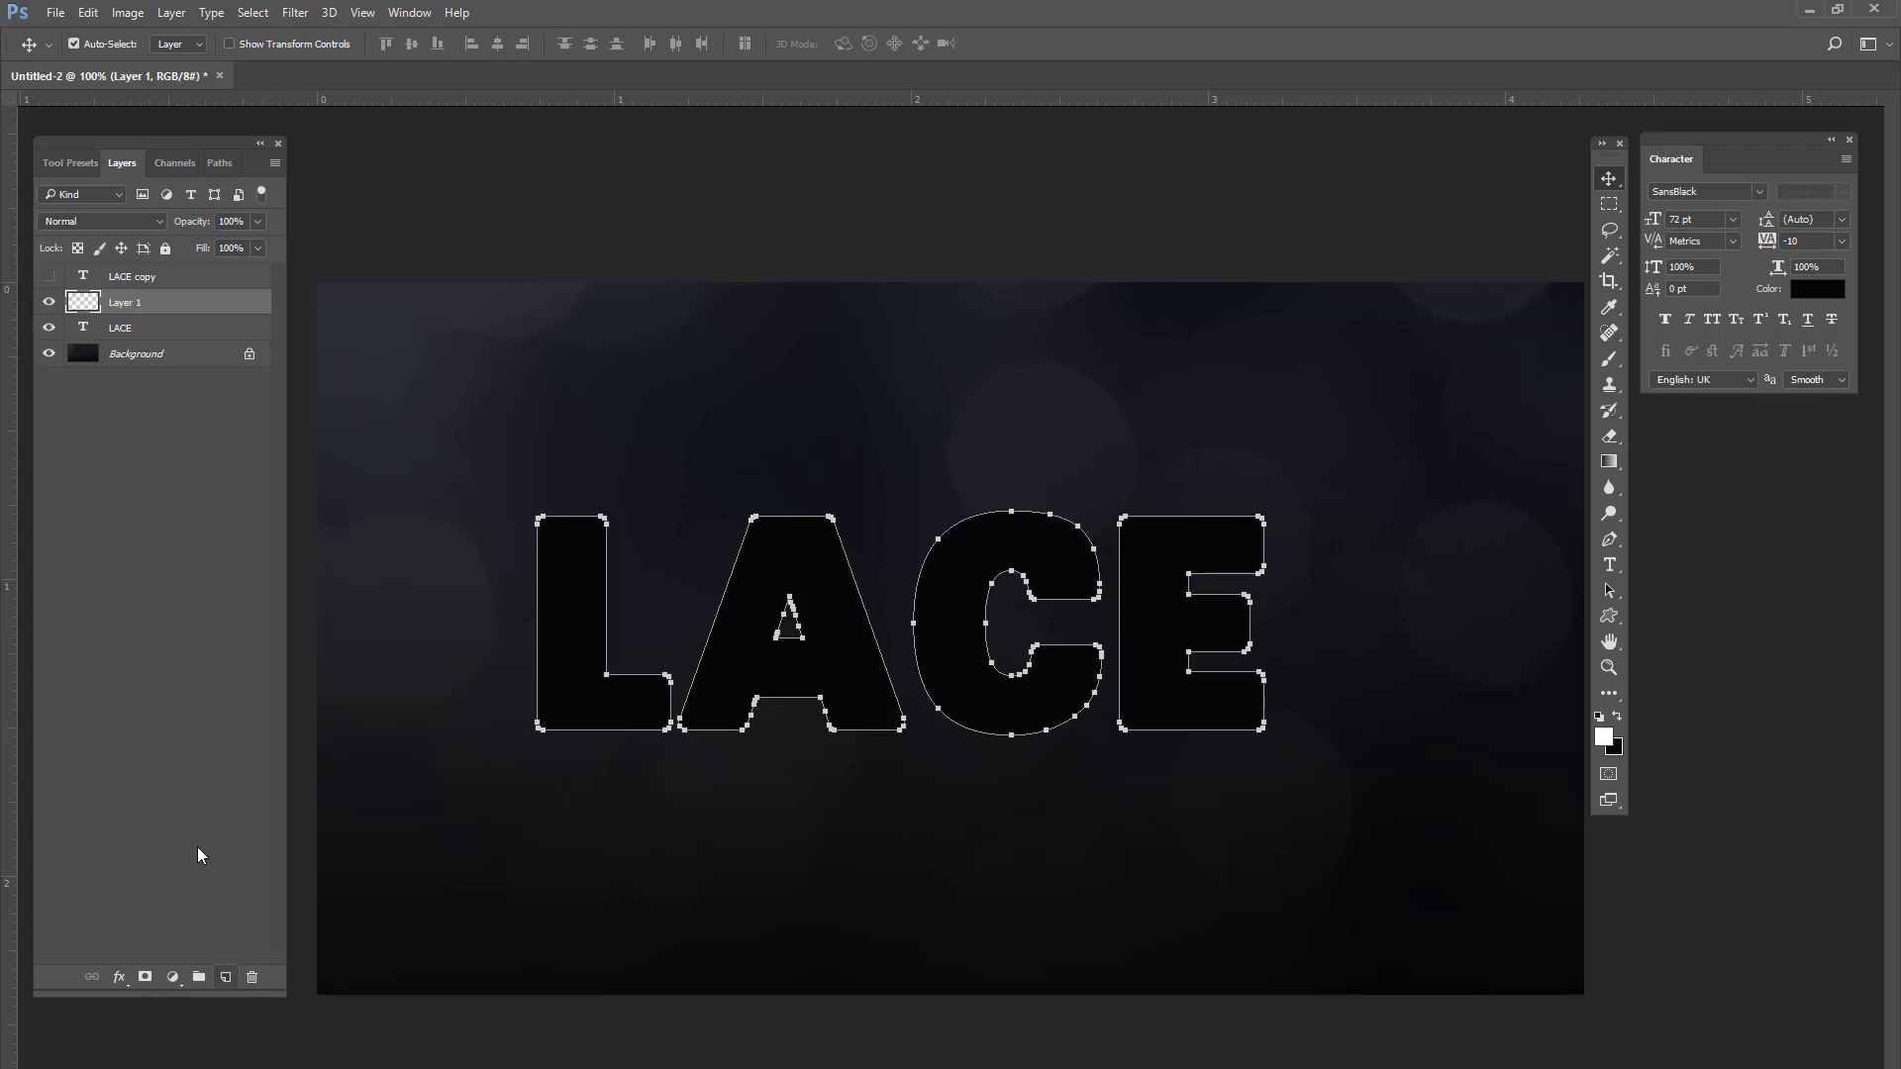
pyautogui.doubleClick(142, 302)
pyautogui.write('sTROKE')
pyautogui.moveTo(145, 302); pyautogui.dragTo(107, 302)
pyautogui.write('sT')
pyautogui.write('Stroke')
pyautogui.press('Return')
# Step: Stroke the Work Path with the Brush tool using the lace brush onto the Stroke layer
pyautogui.click(213, 166)
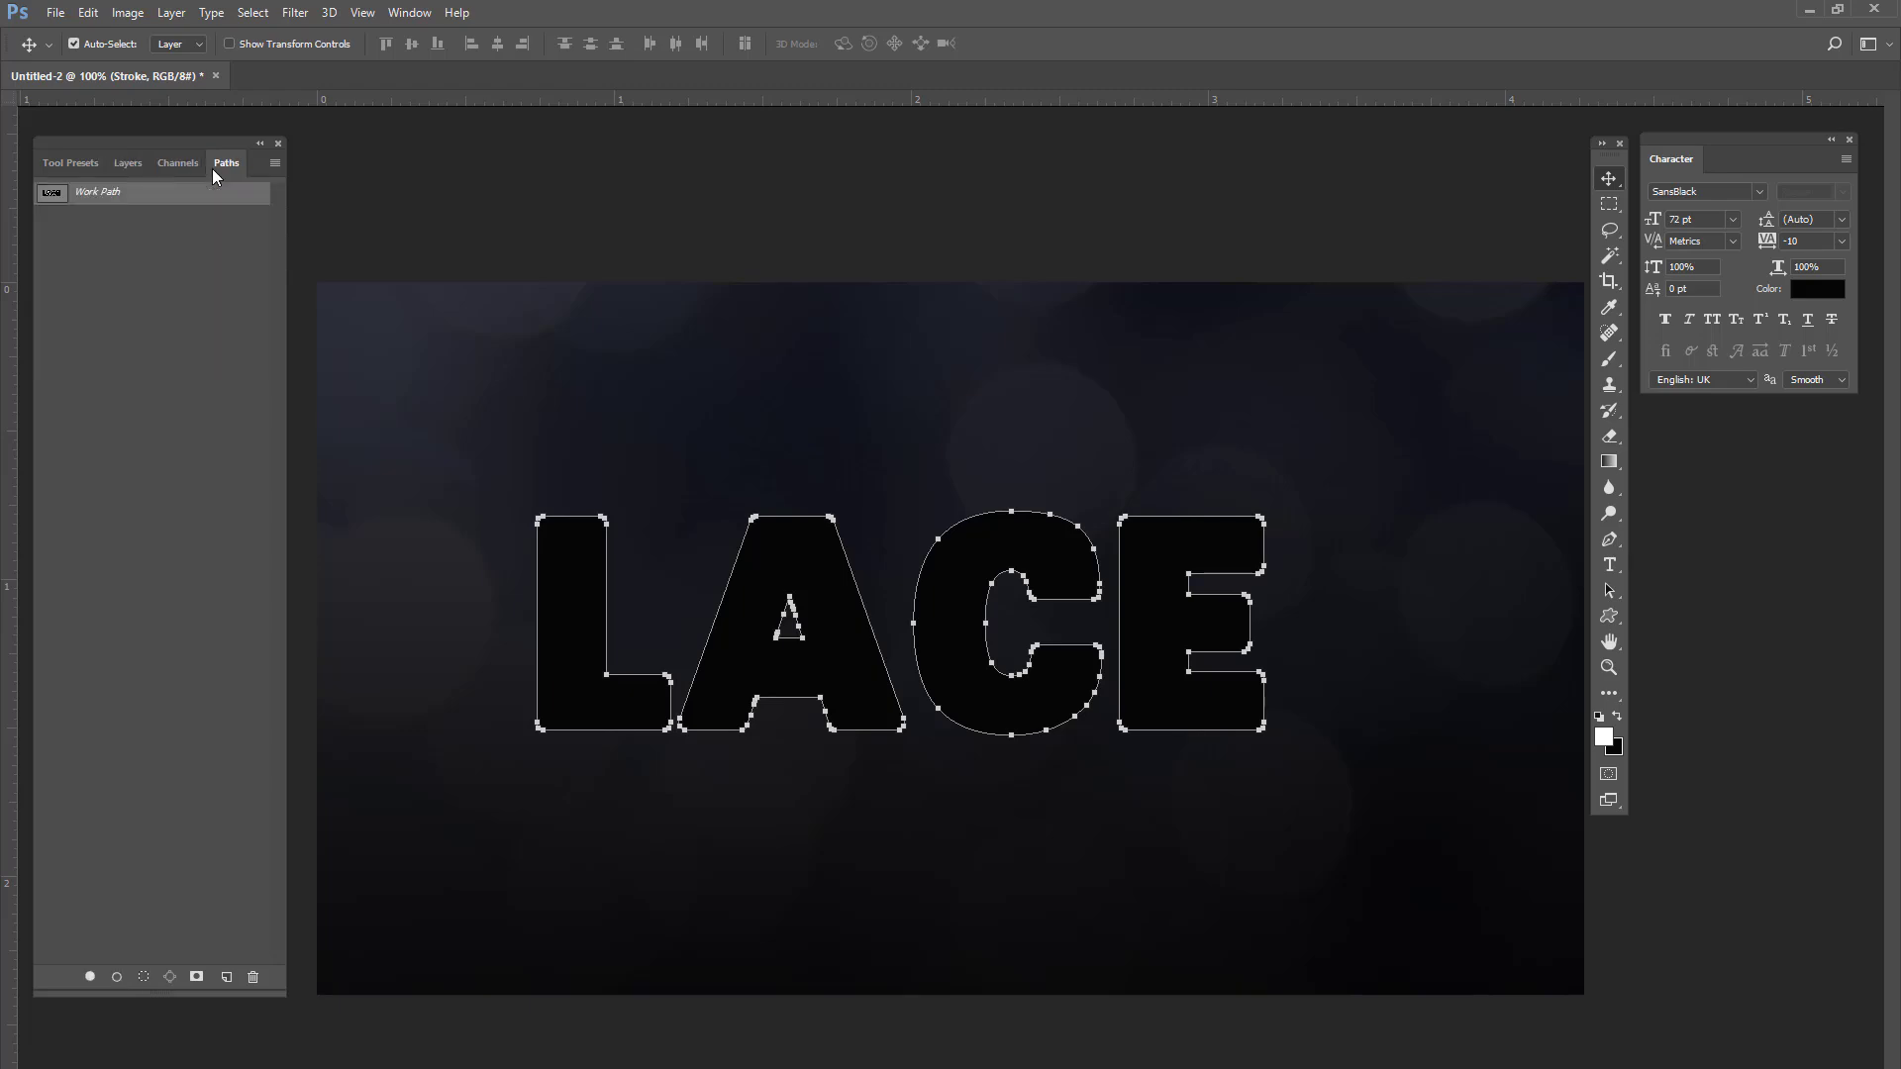
pyautogui.rightClick(166, 197)
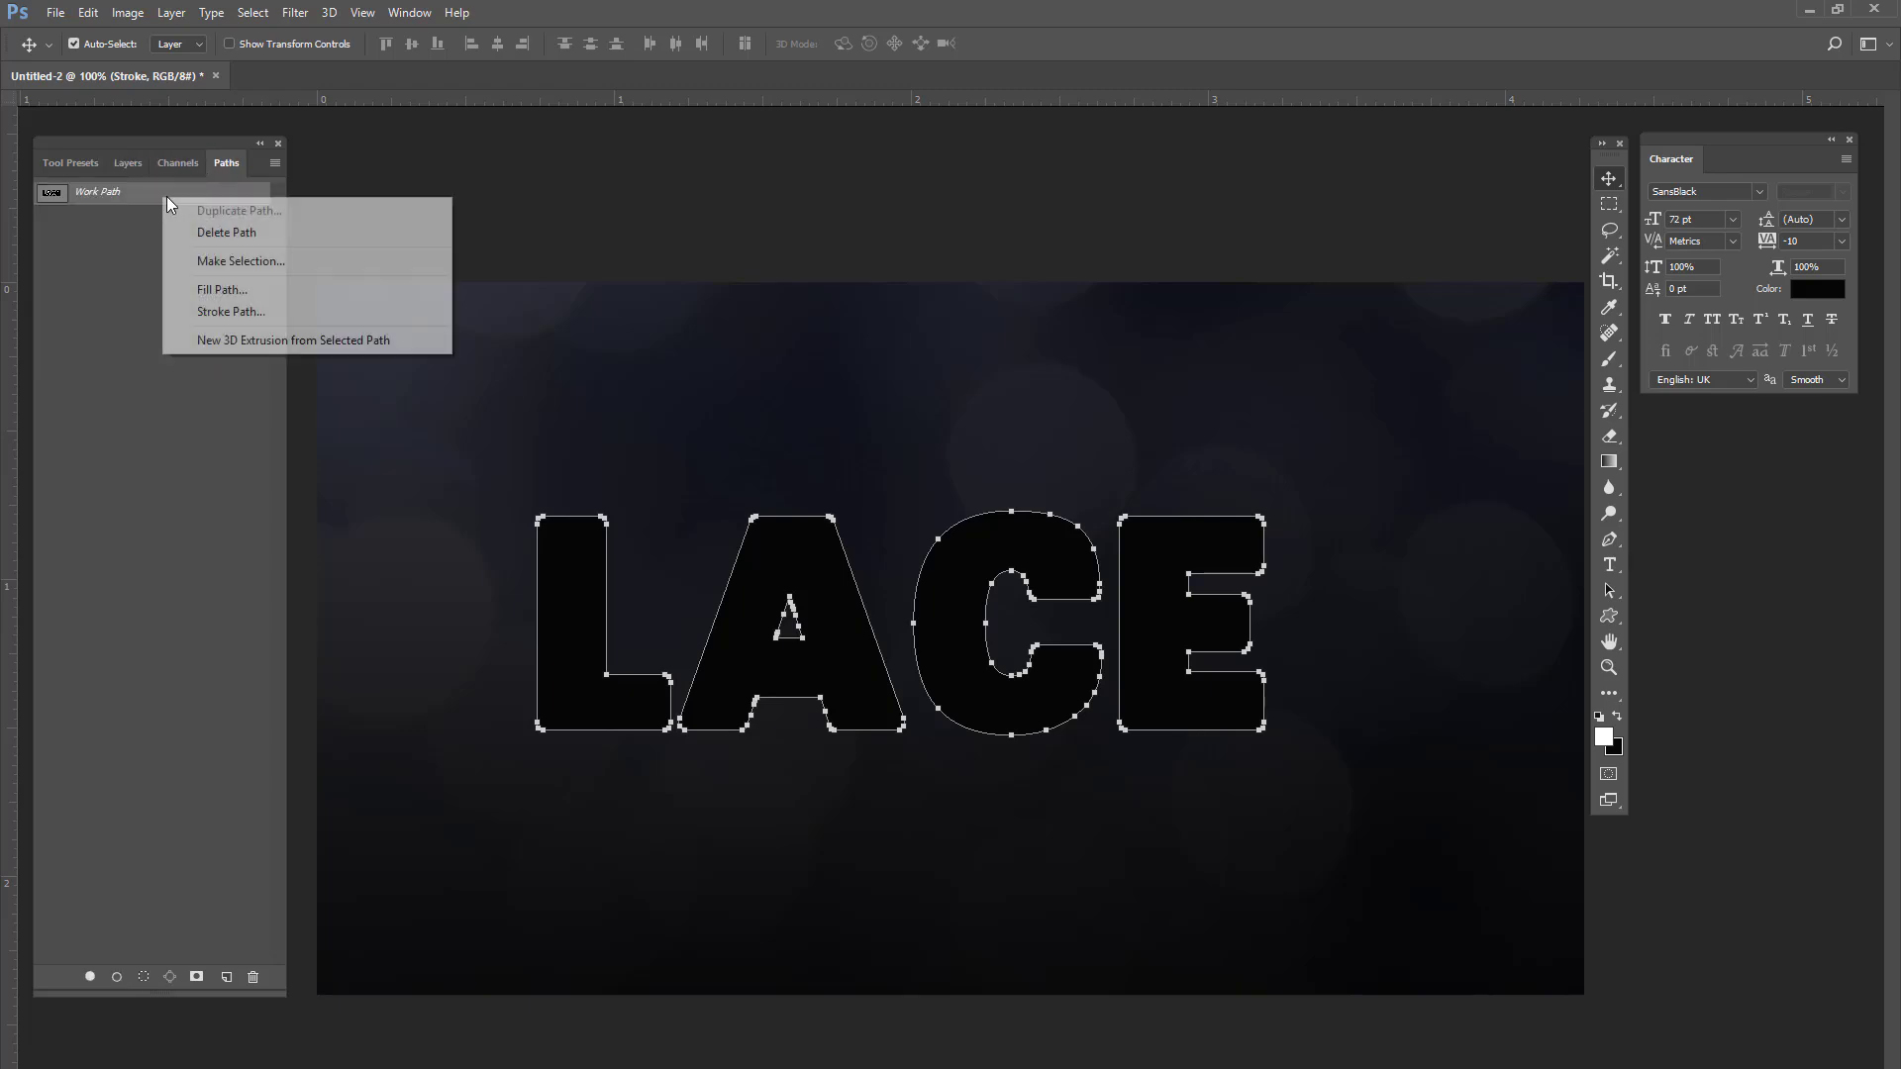
pyautogui.click(246, 311)
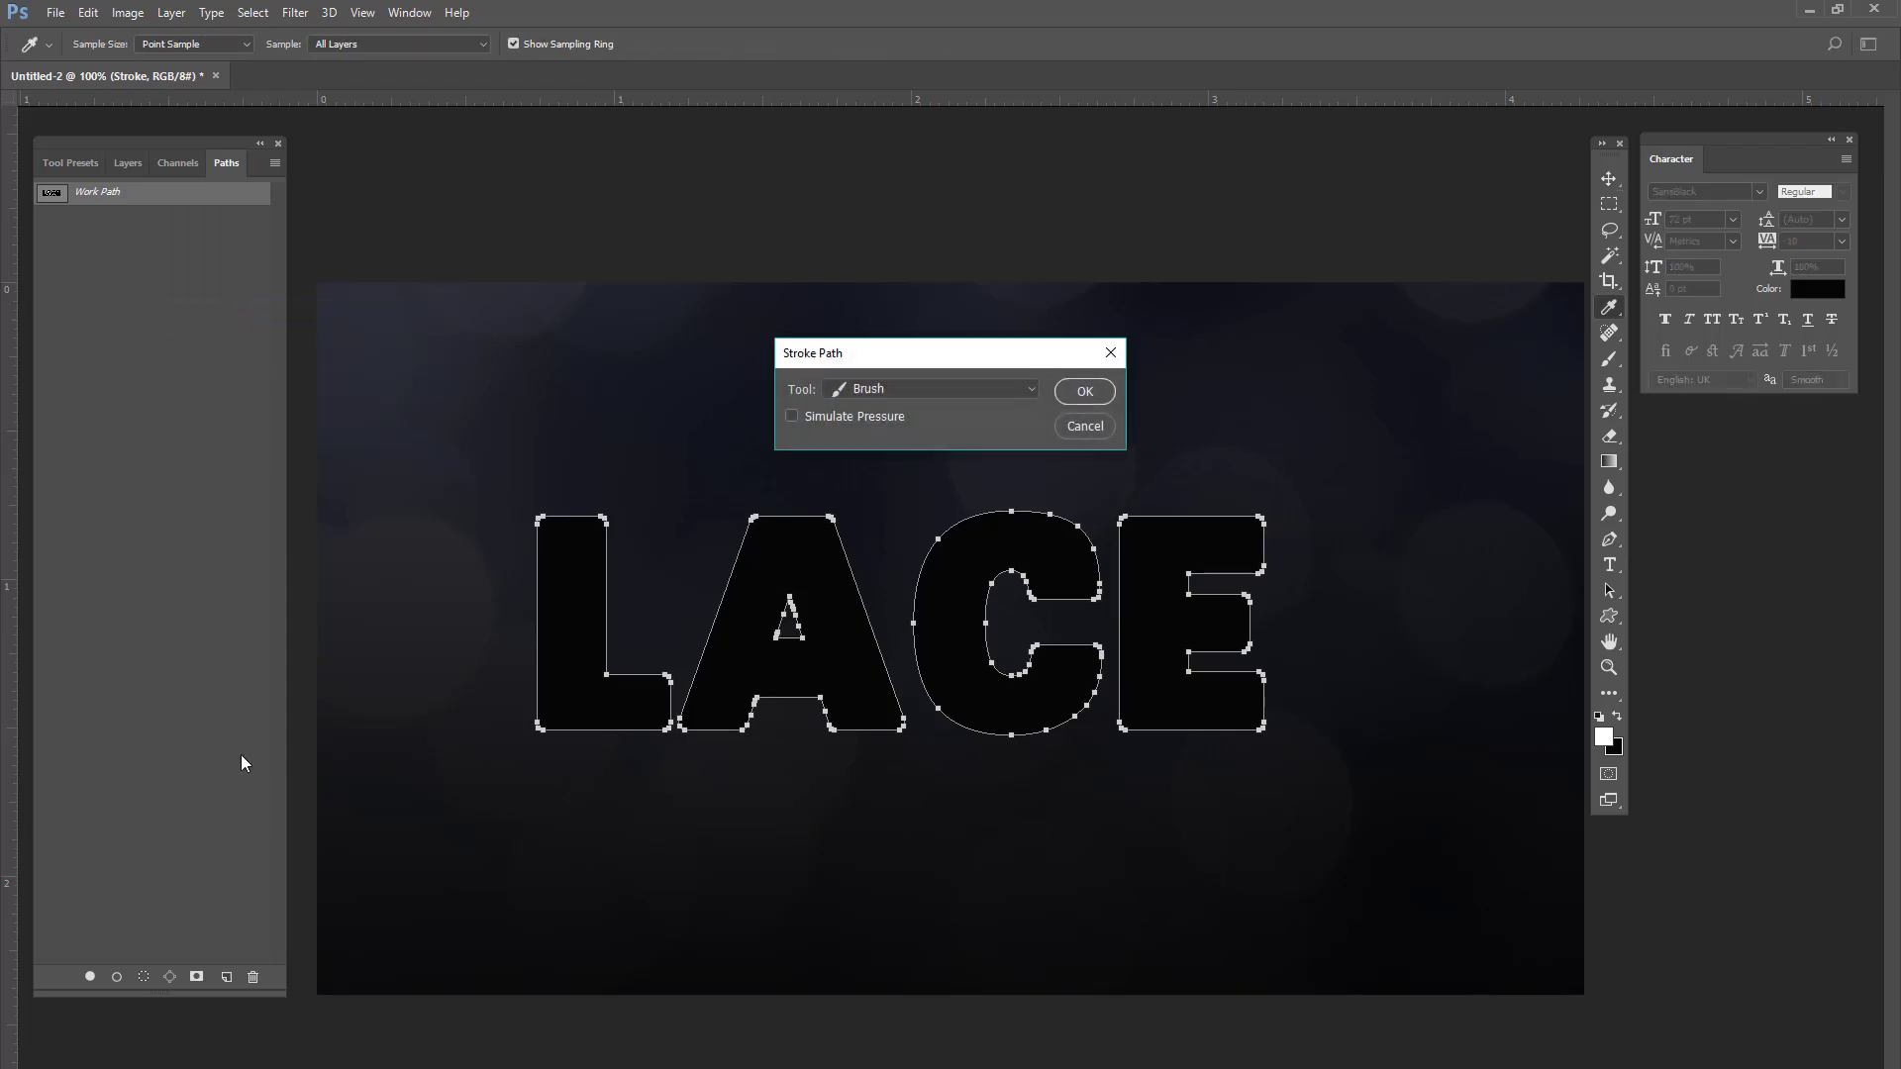
pyautogui.click(1032, 388)
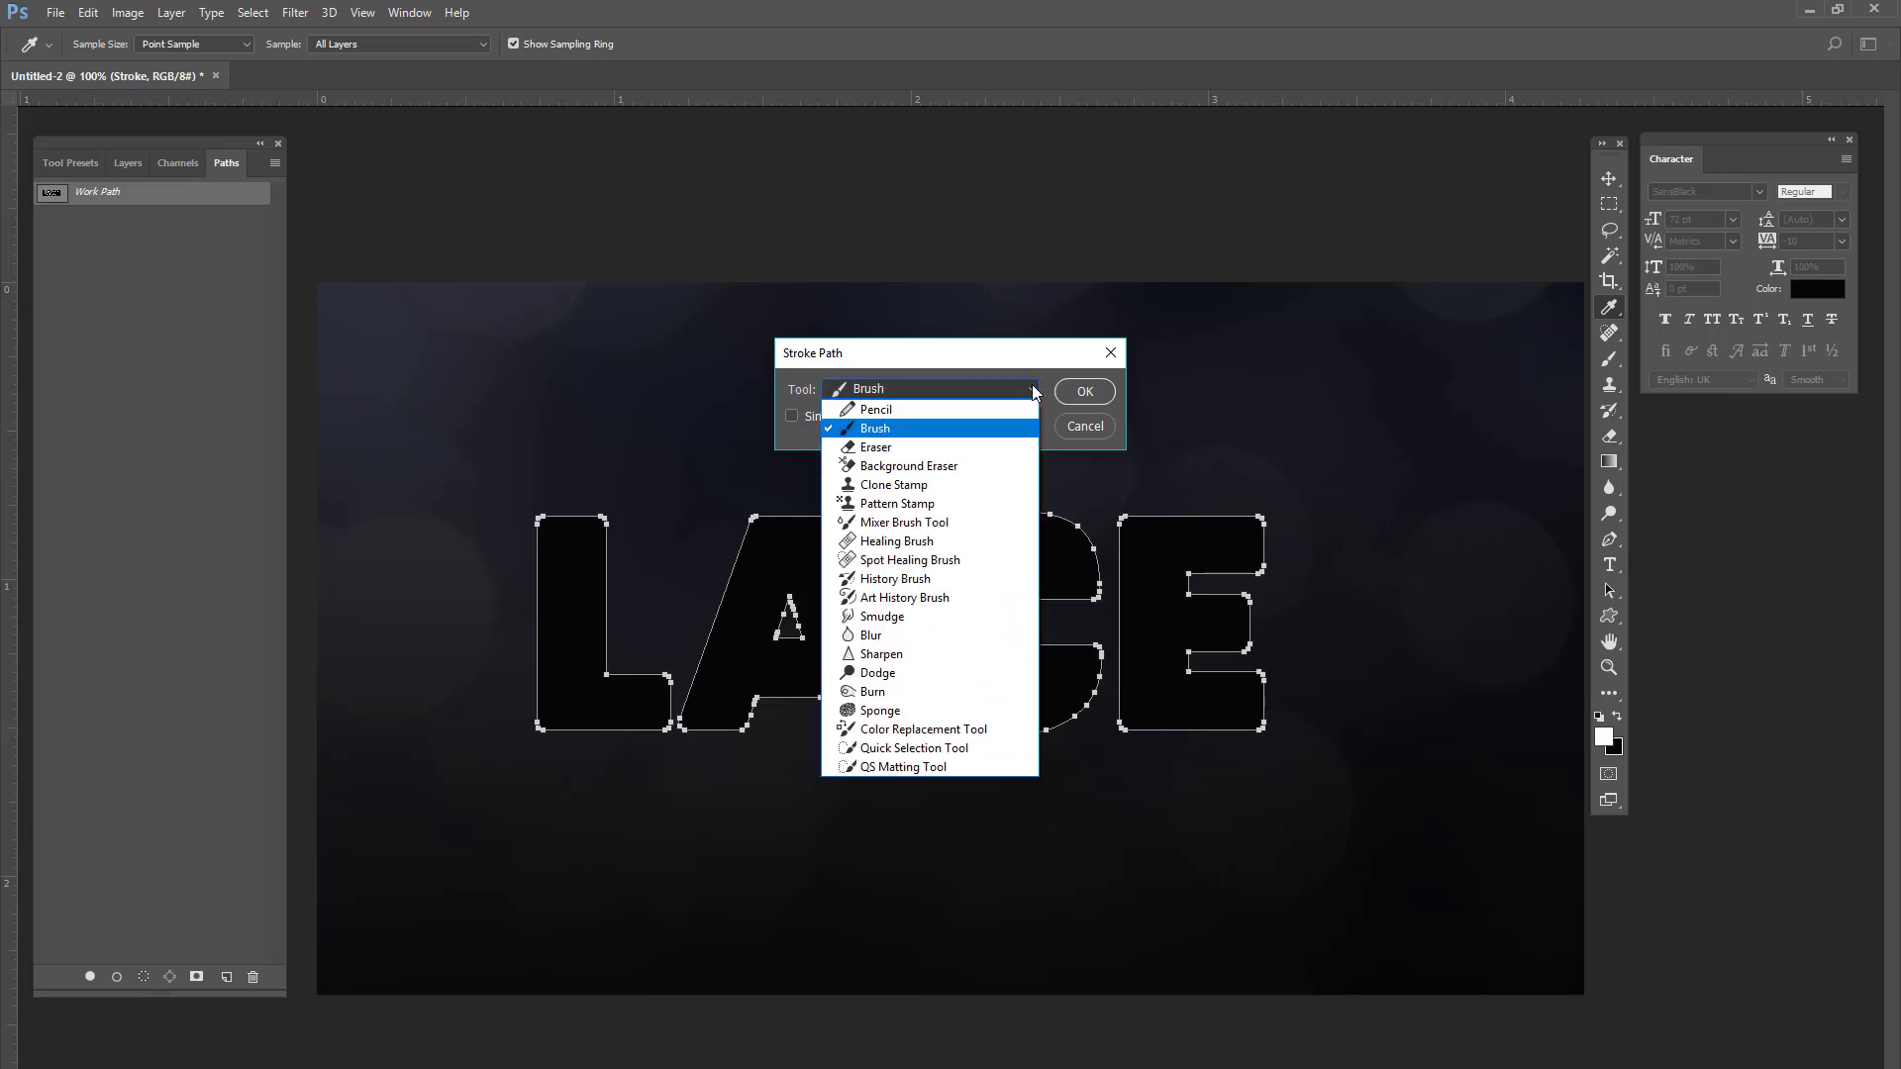
pyautogui.click(905, 427)
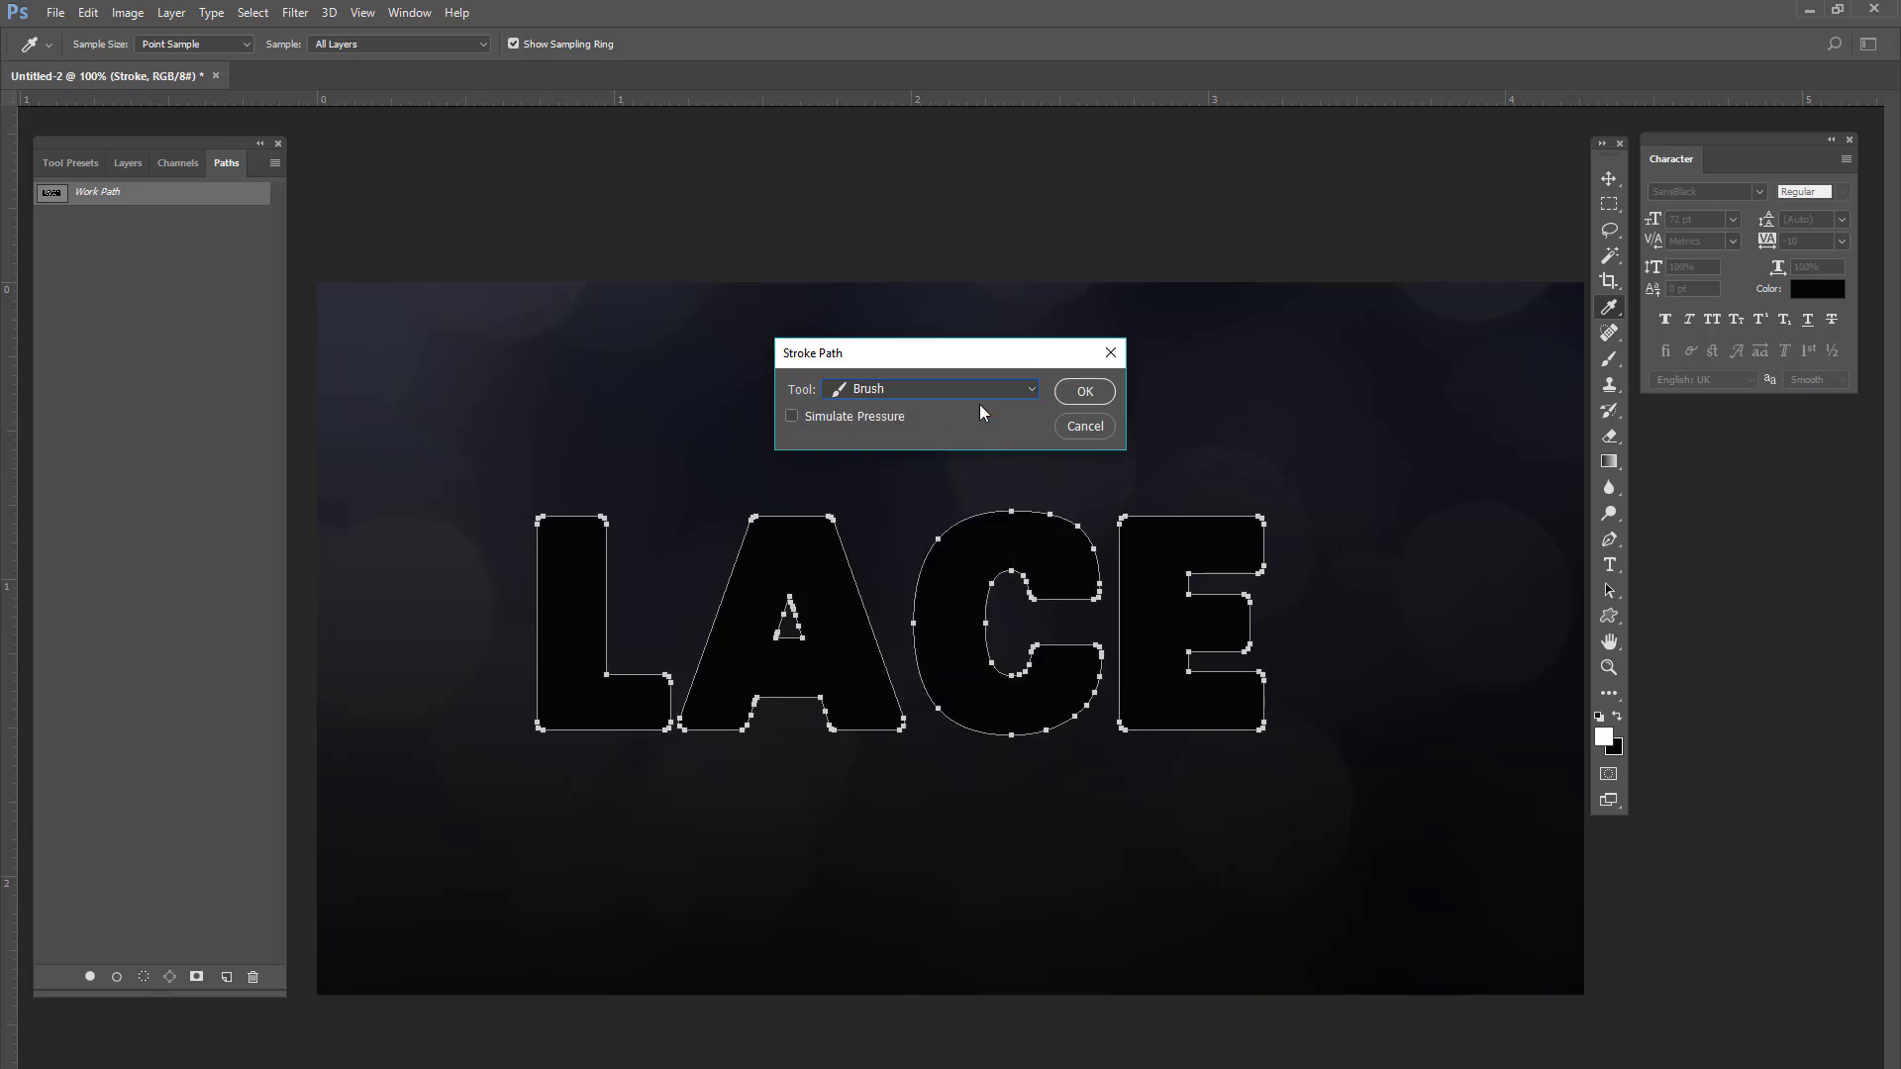
pyautogui.click(1083, 392)
pyautogui.press('v')
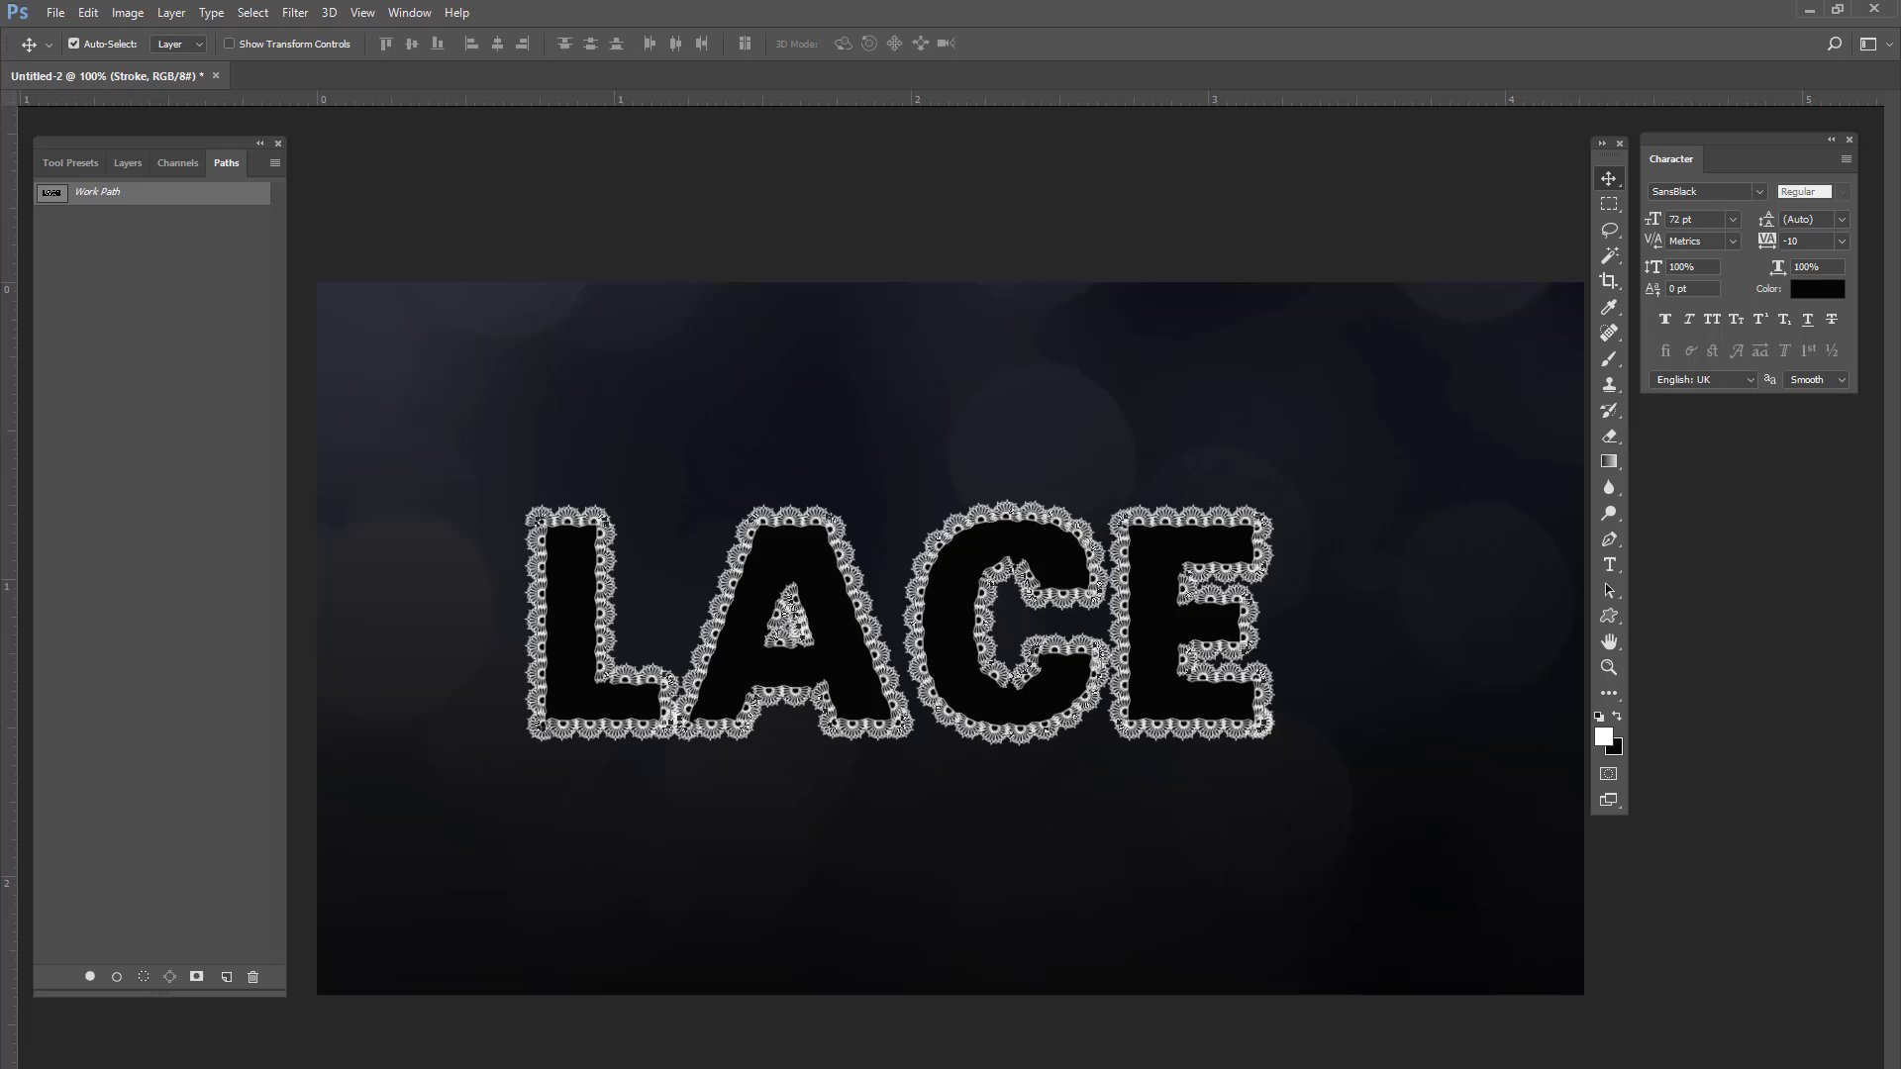
# Step: Make the LACE copy text layer visible and select it
pyautogui.click(125, 171)
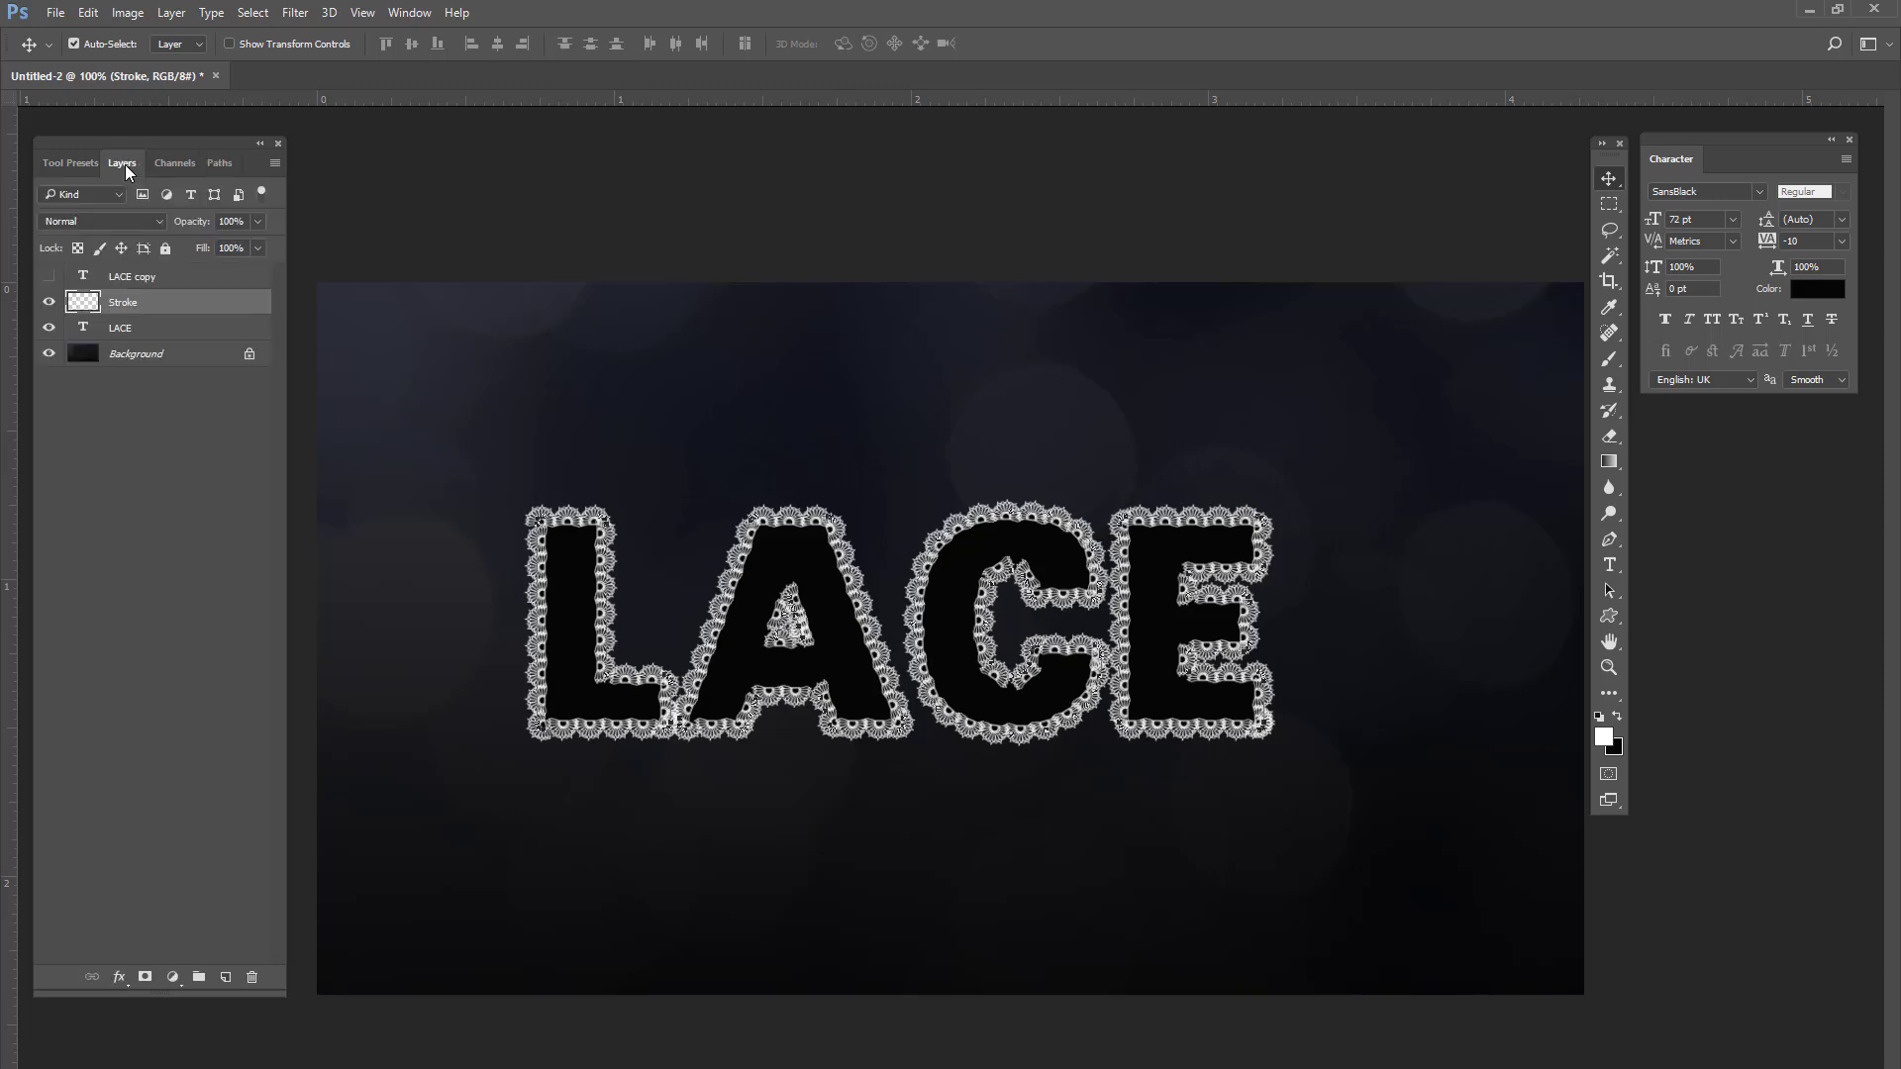
pyautogui.click(48, 278)
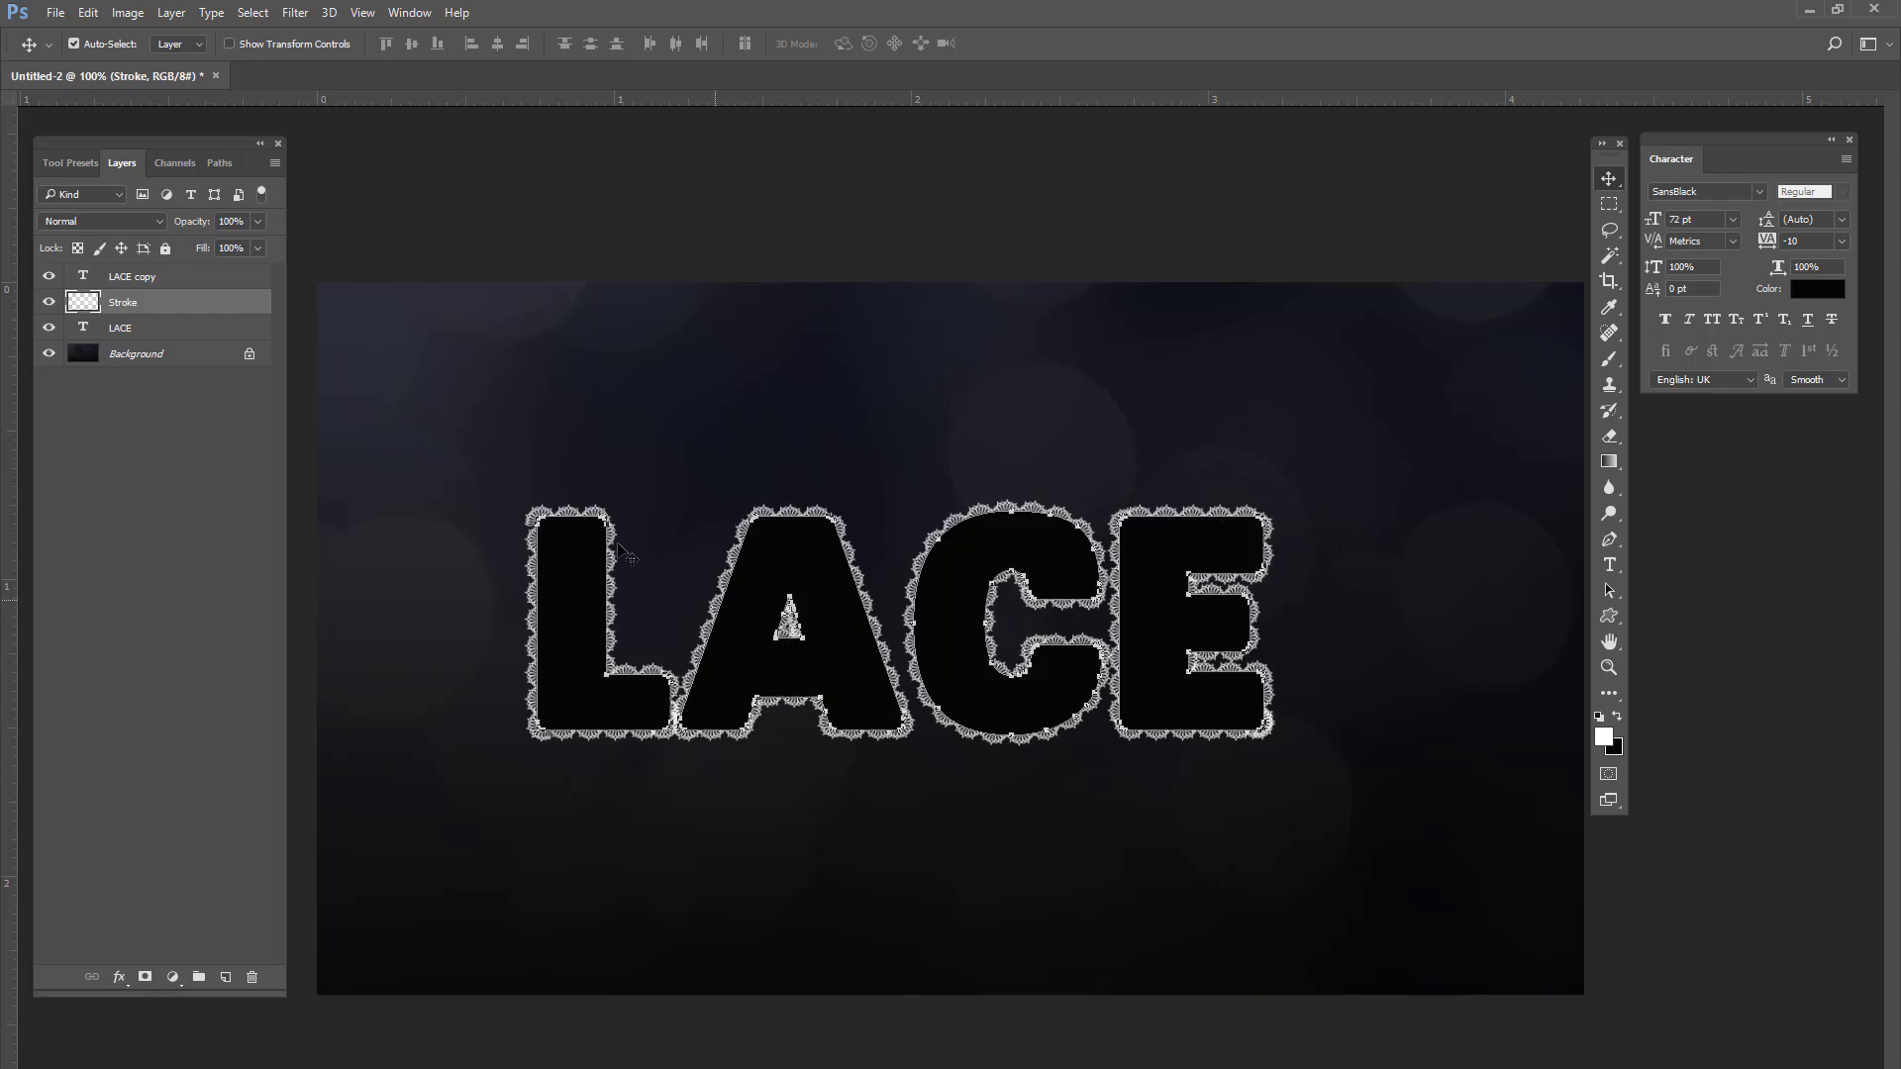
pyautogui.click(150, 282)
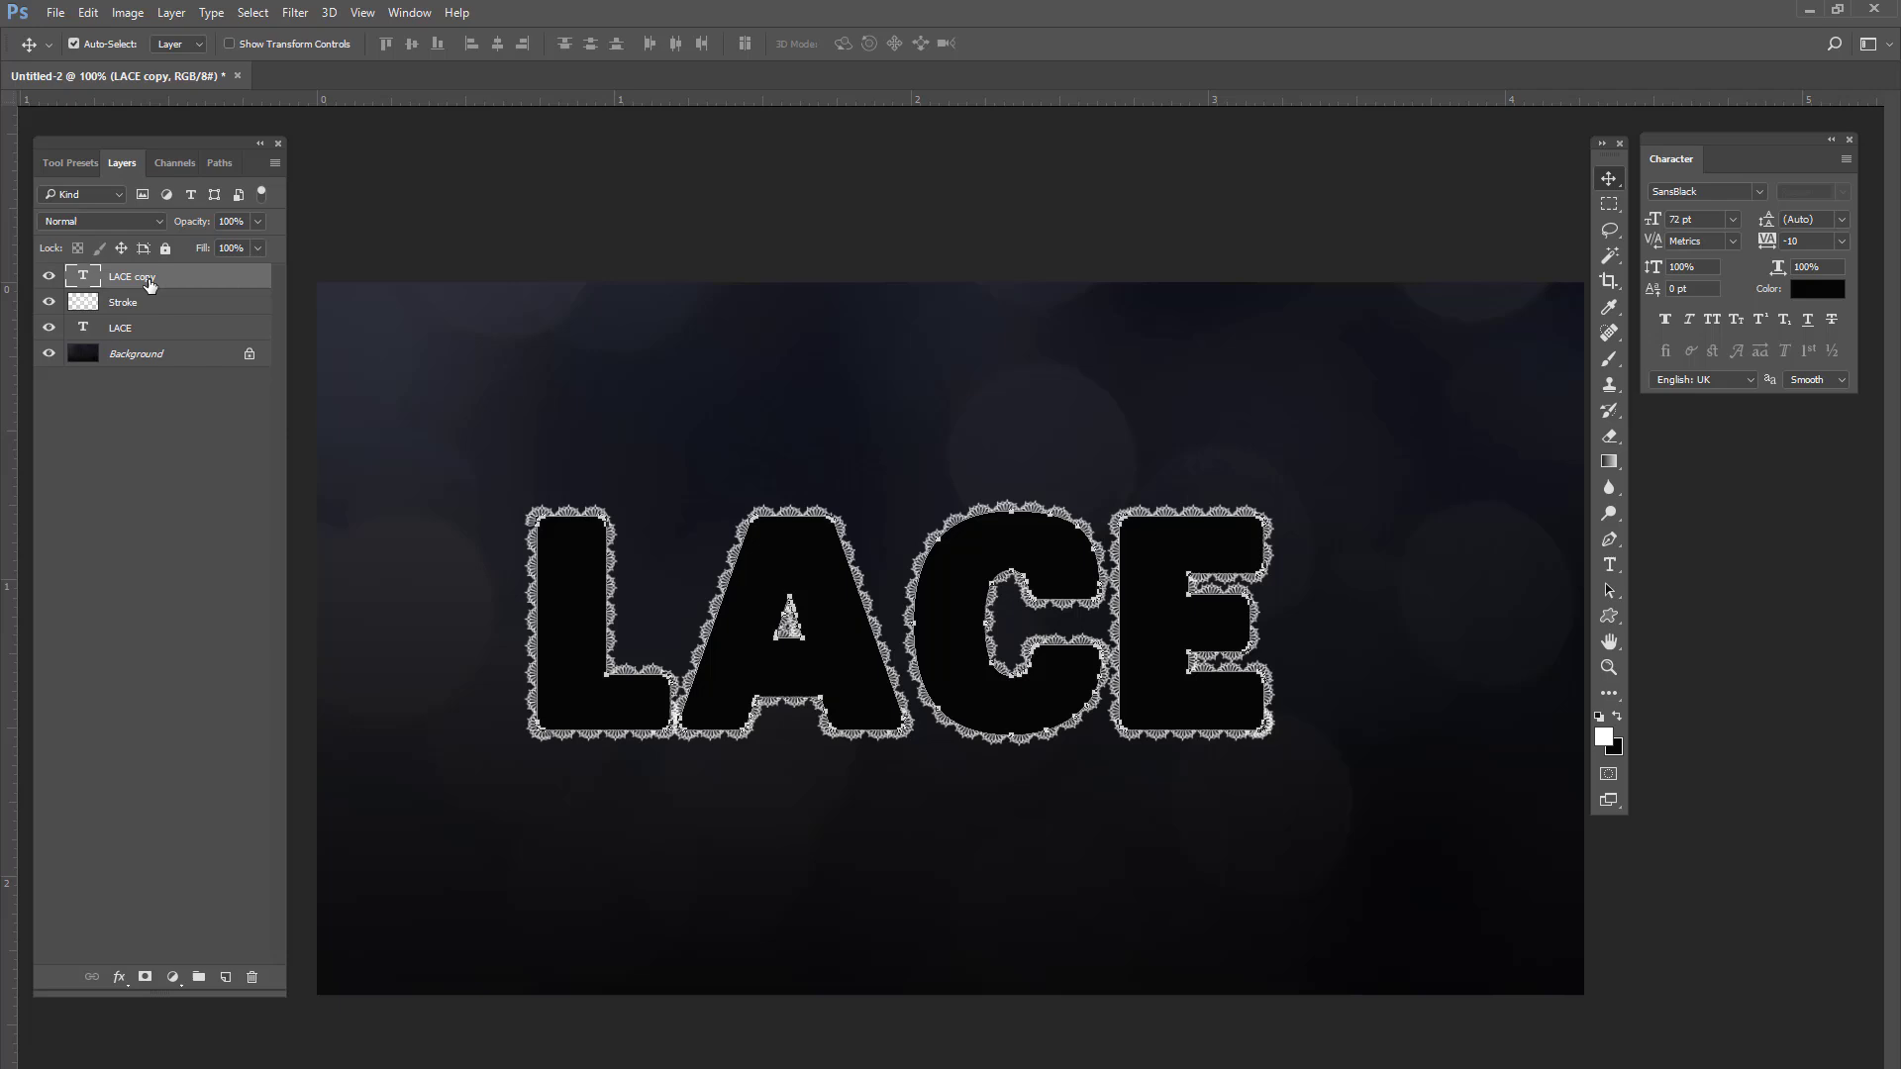
# Step: Add a lace Pattern Overlay in Lighten mode, 88% opacity, 25% scale
pyautogui.click(118, 978)
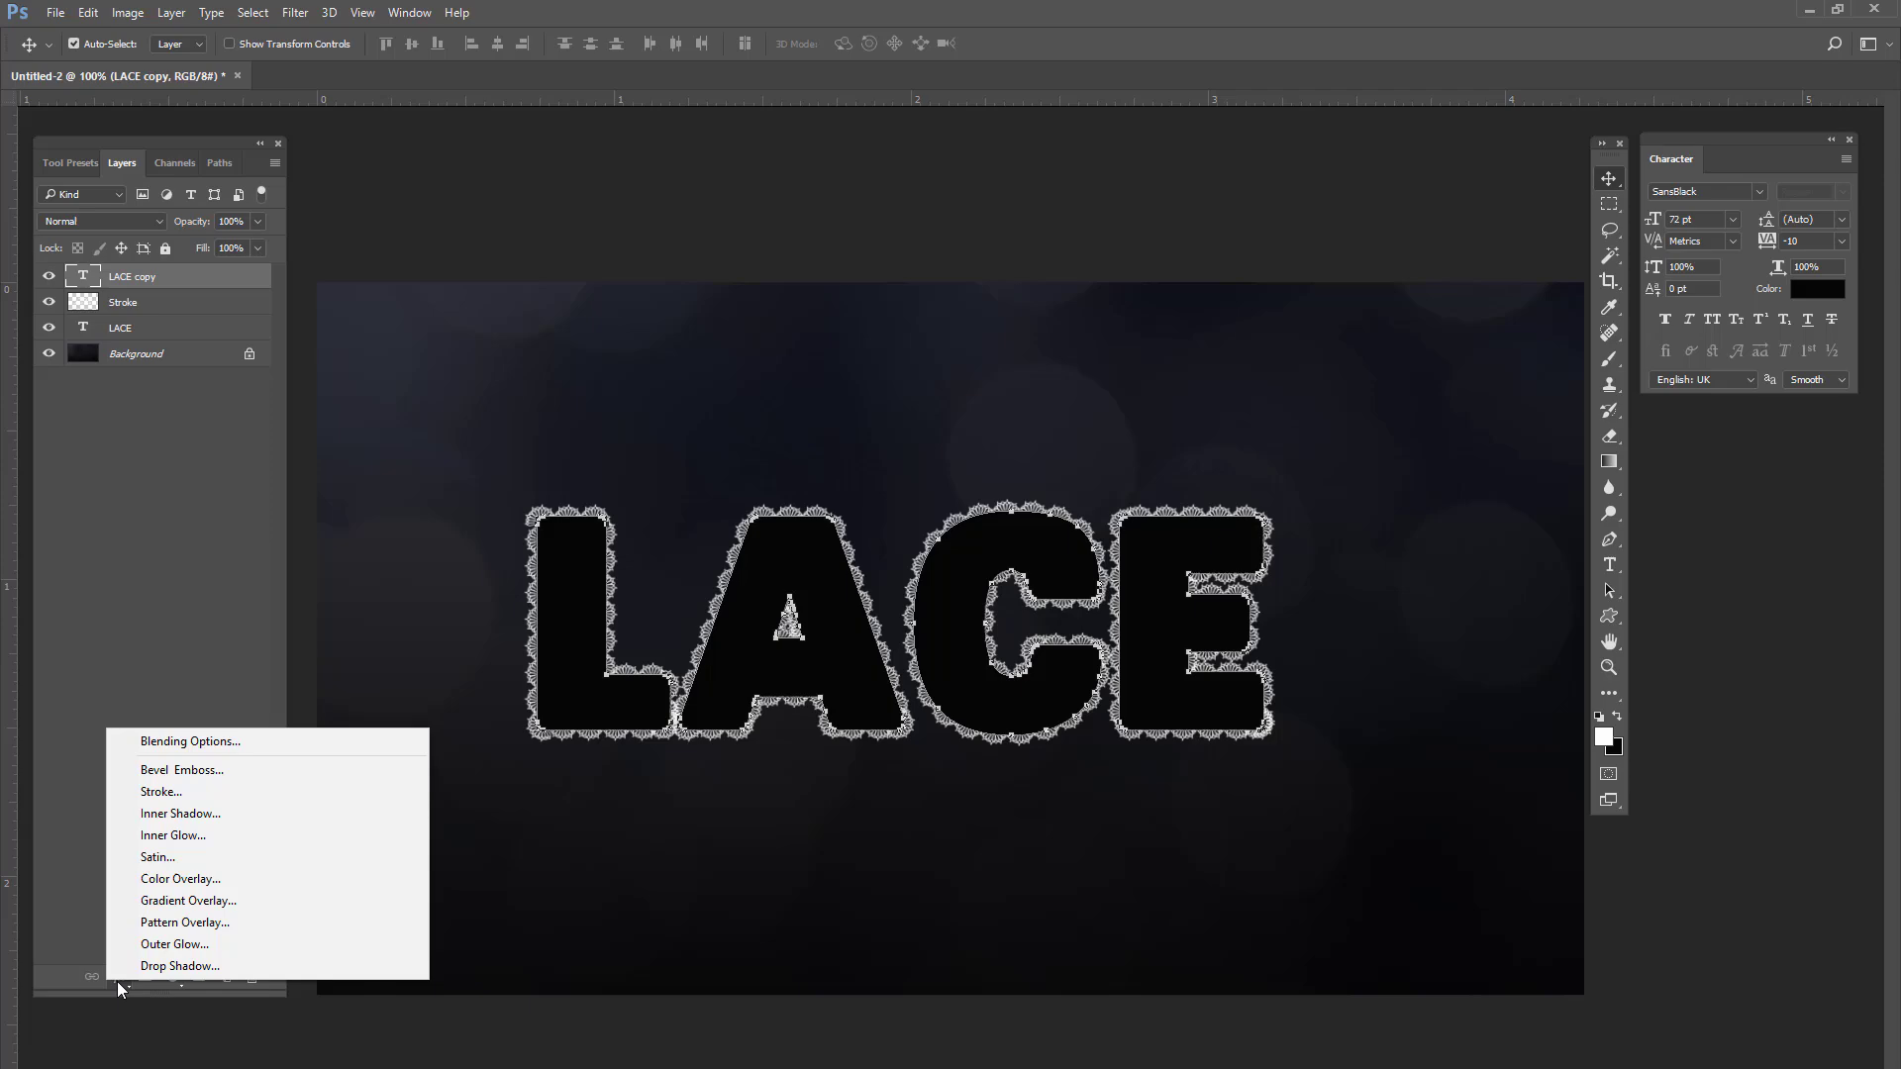
pyautogui.click(158, 922)
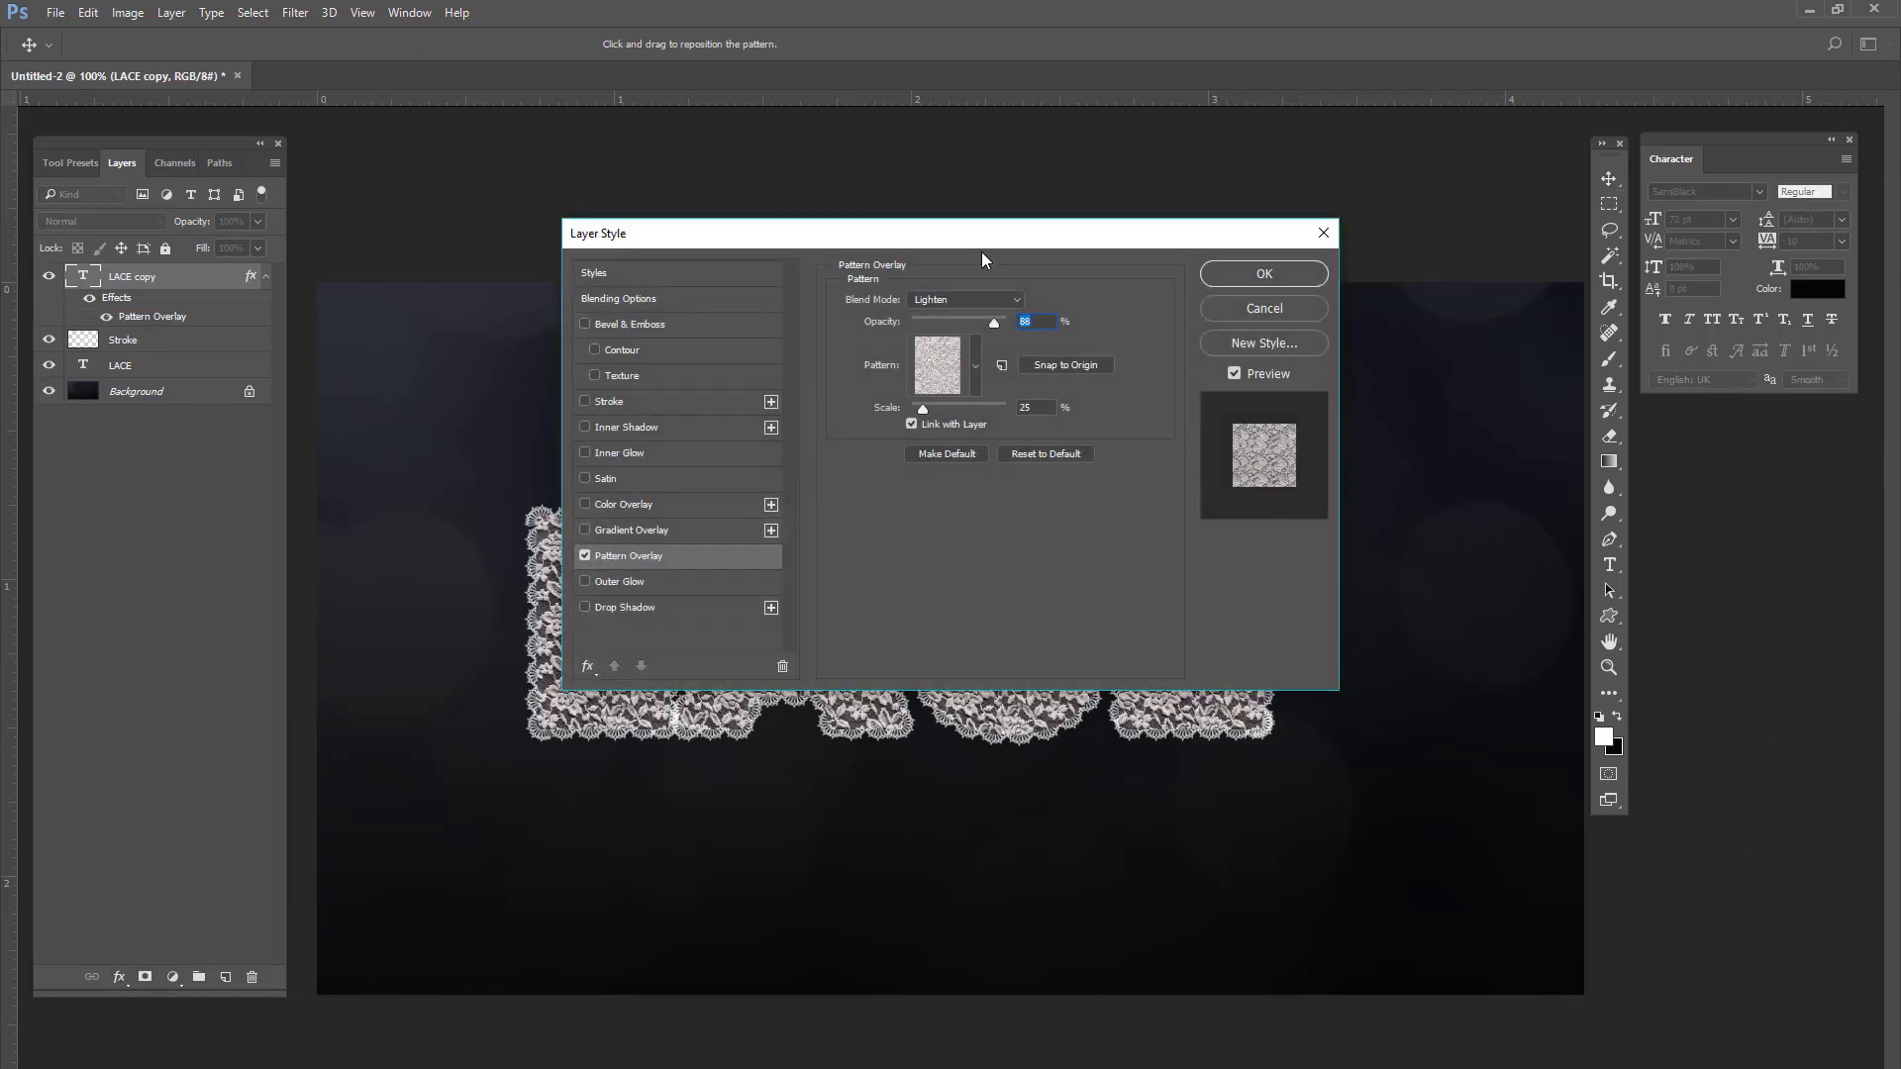
pyautogui.moveTo(984, 249); pyautogui.dragTo(929, 824)
pyautogui.click(912, 962)
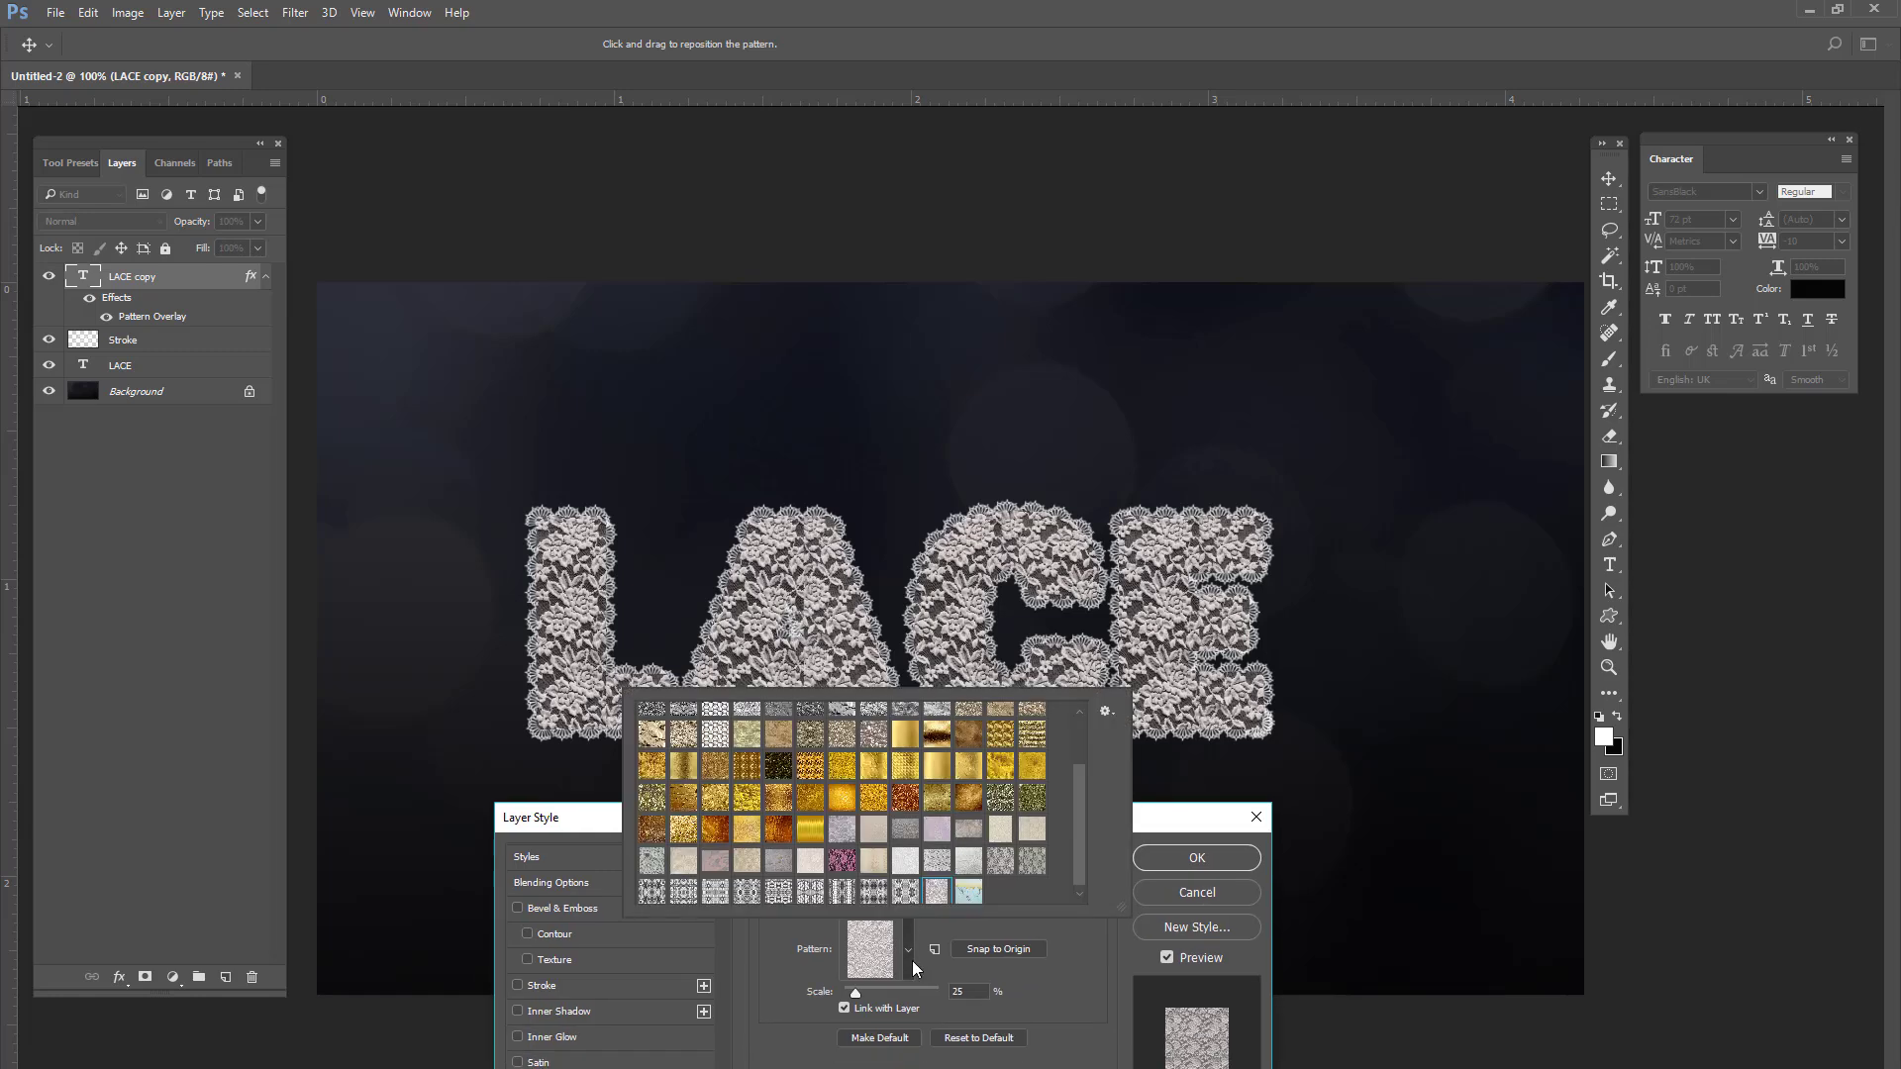
pyautogui.click(912, 962)
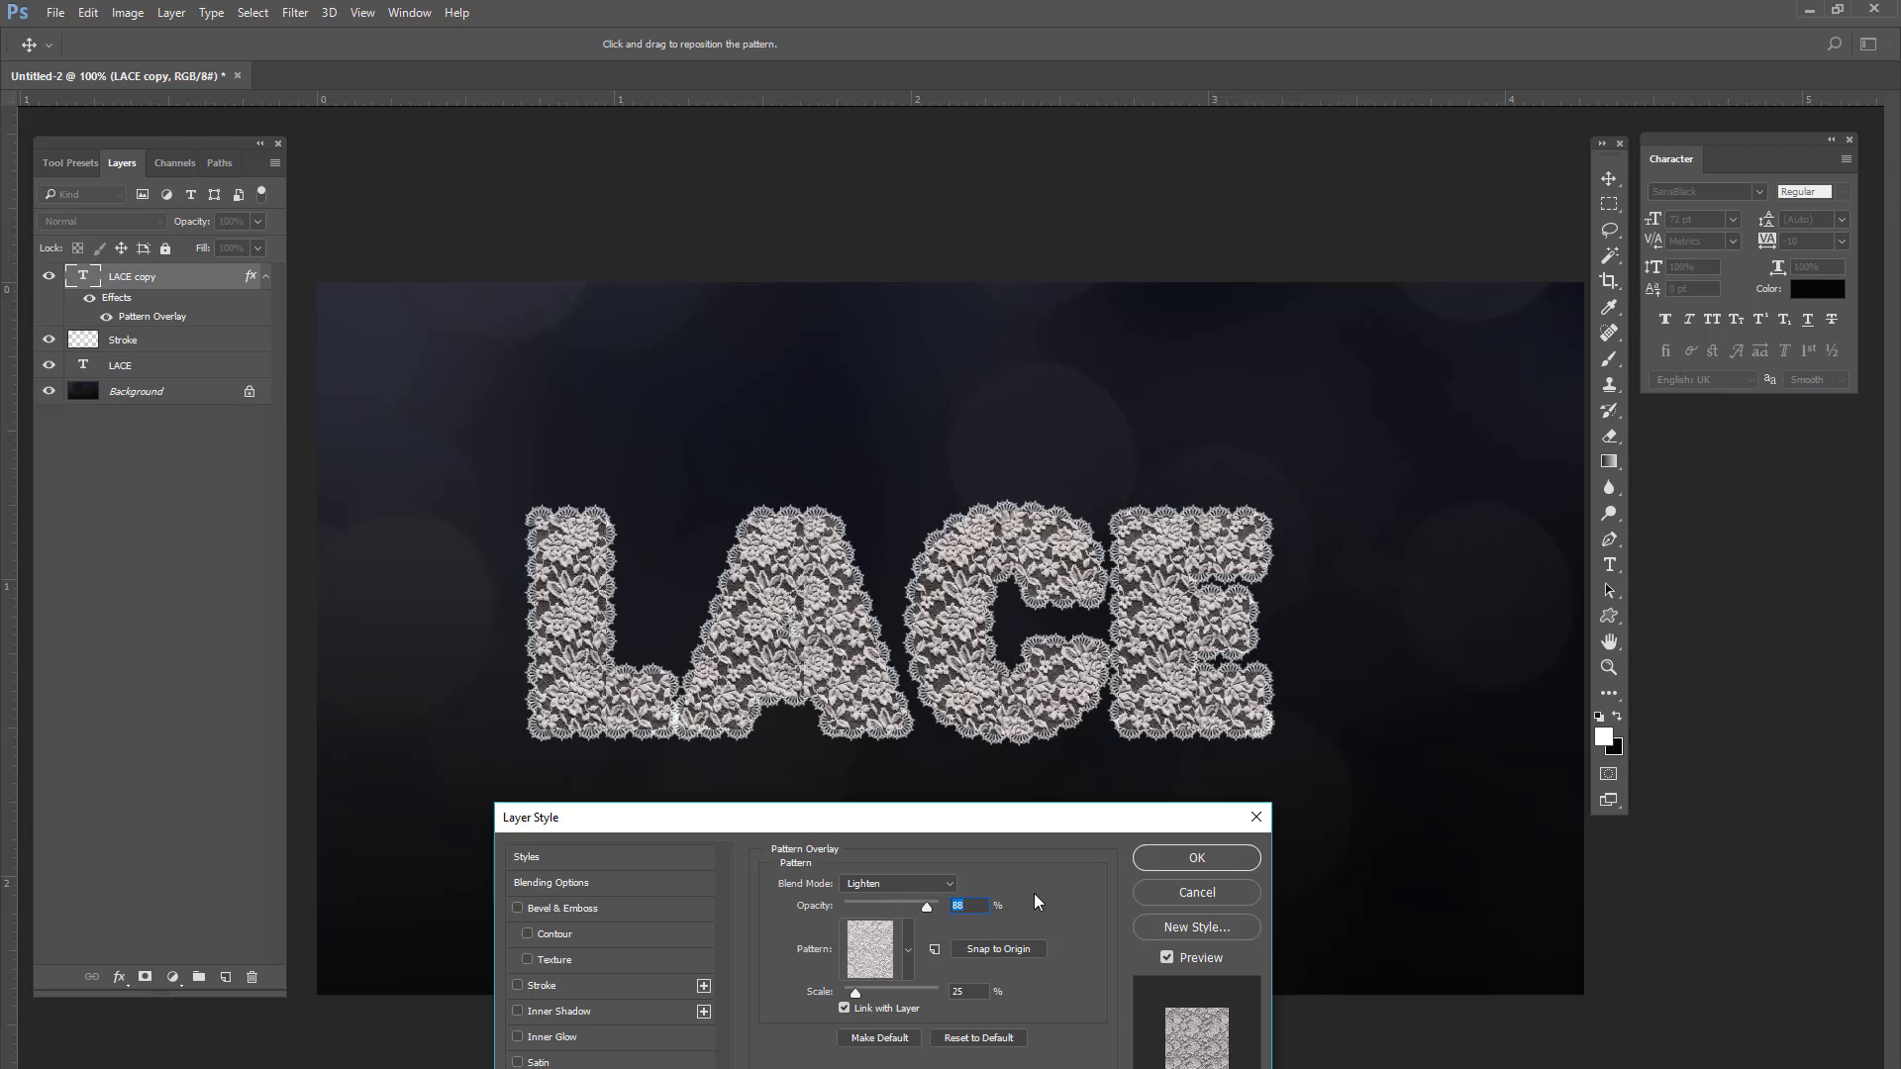
pyautogui.click(1222, 858)
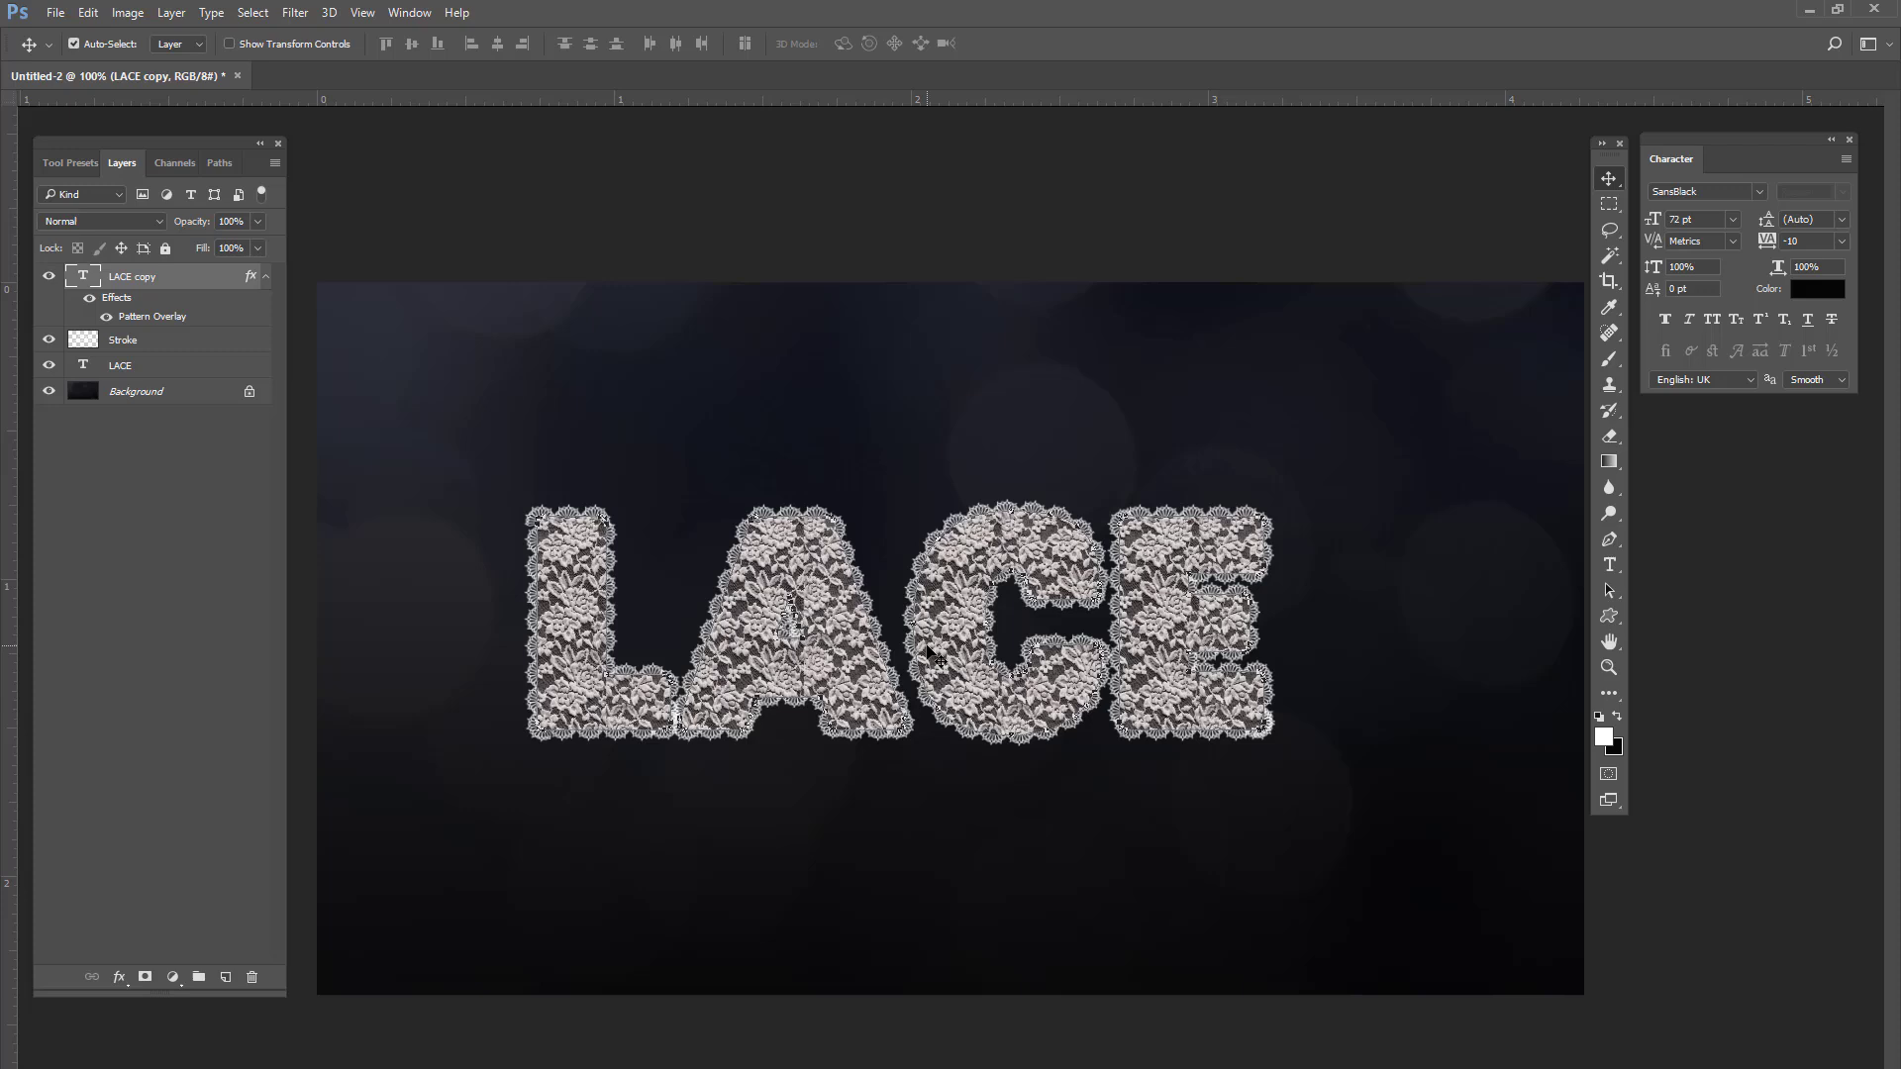
# Step: Merge the LACE copy, Stroke and LACE layers into one LACE copy layer
pyautogui.keyDown('shift'); pyautogui.click(156, 342); pyautogui.keyUp('shift')
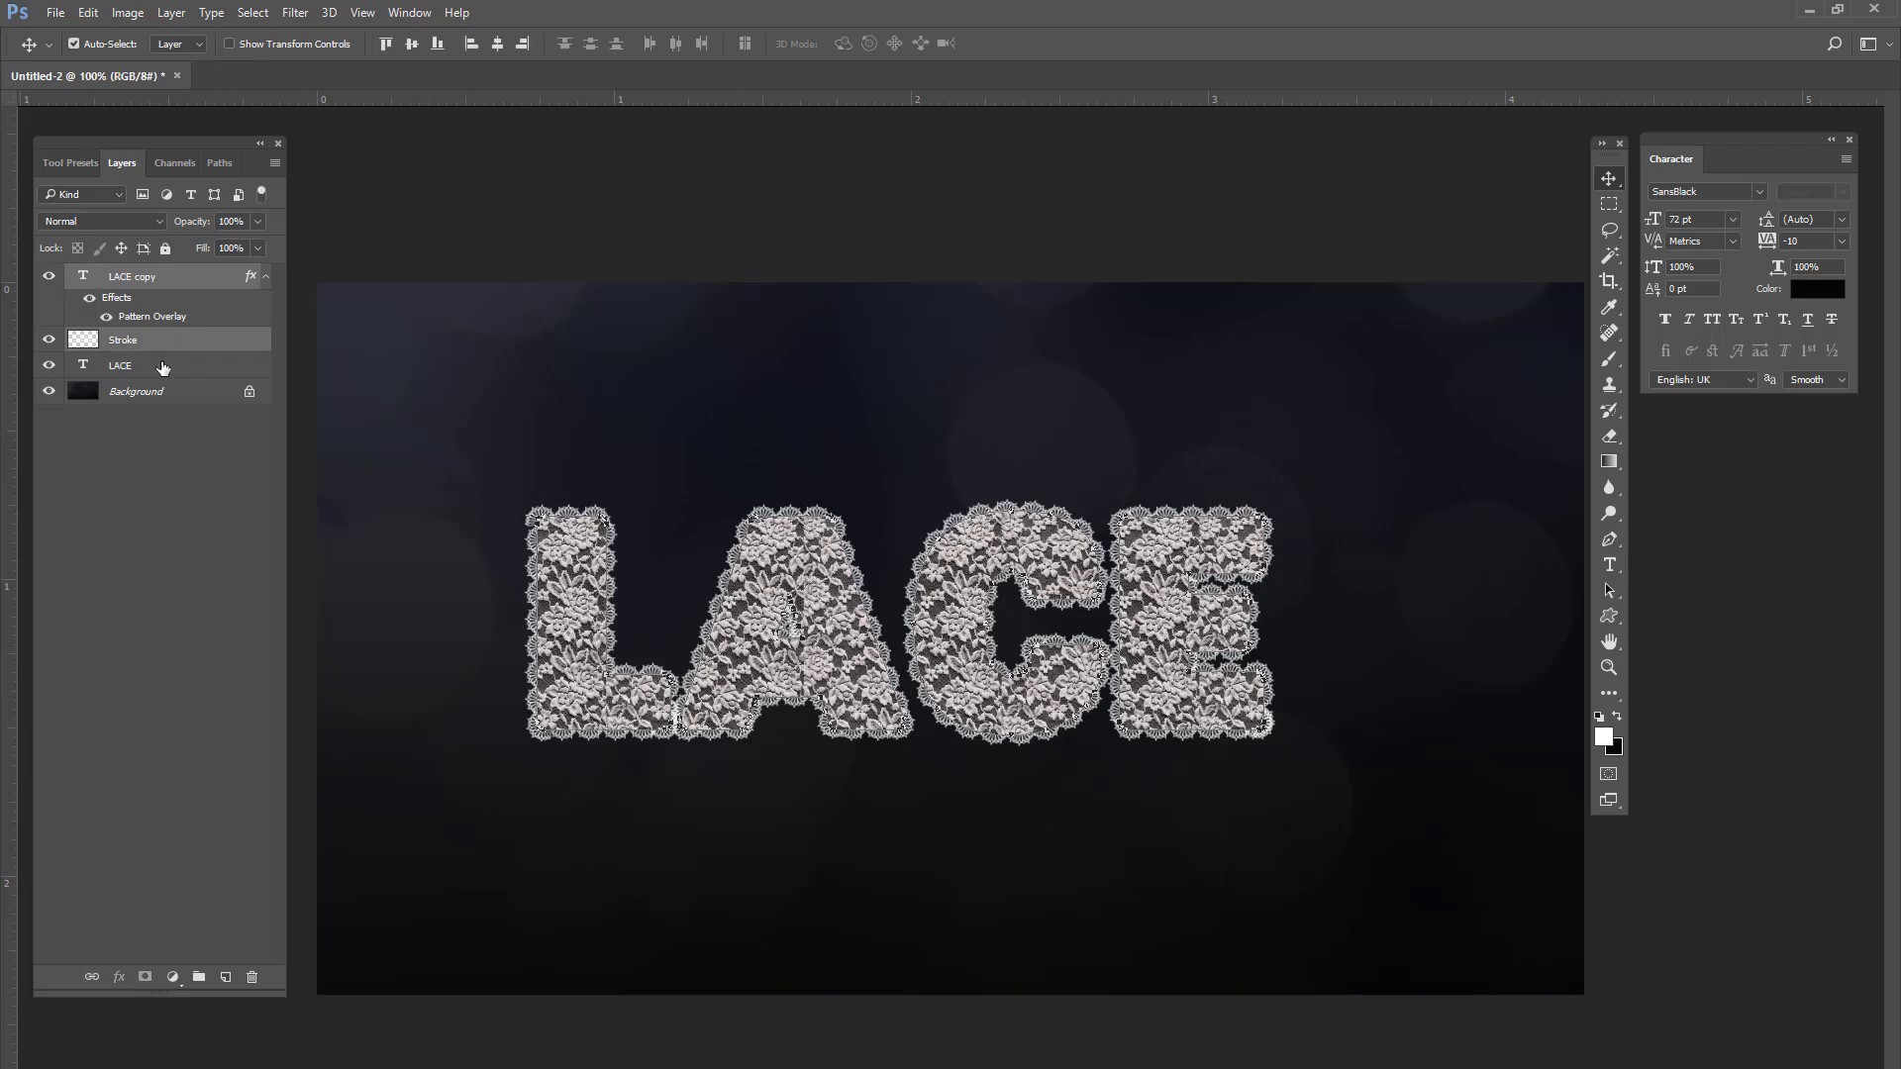
pyautogui.keyDown('shift'); pyautogui.click(163, 369); pyautogui.keyUp('shift')
pyautogui.rightClick(161, 353)
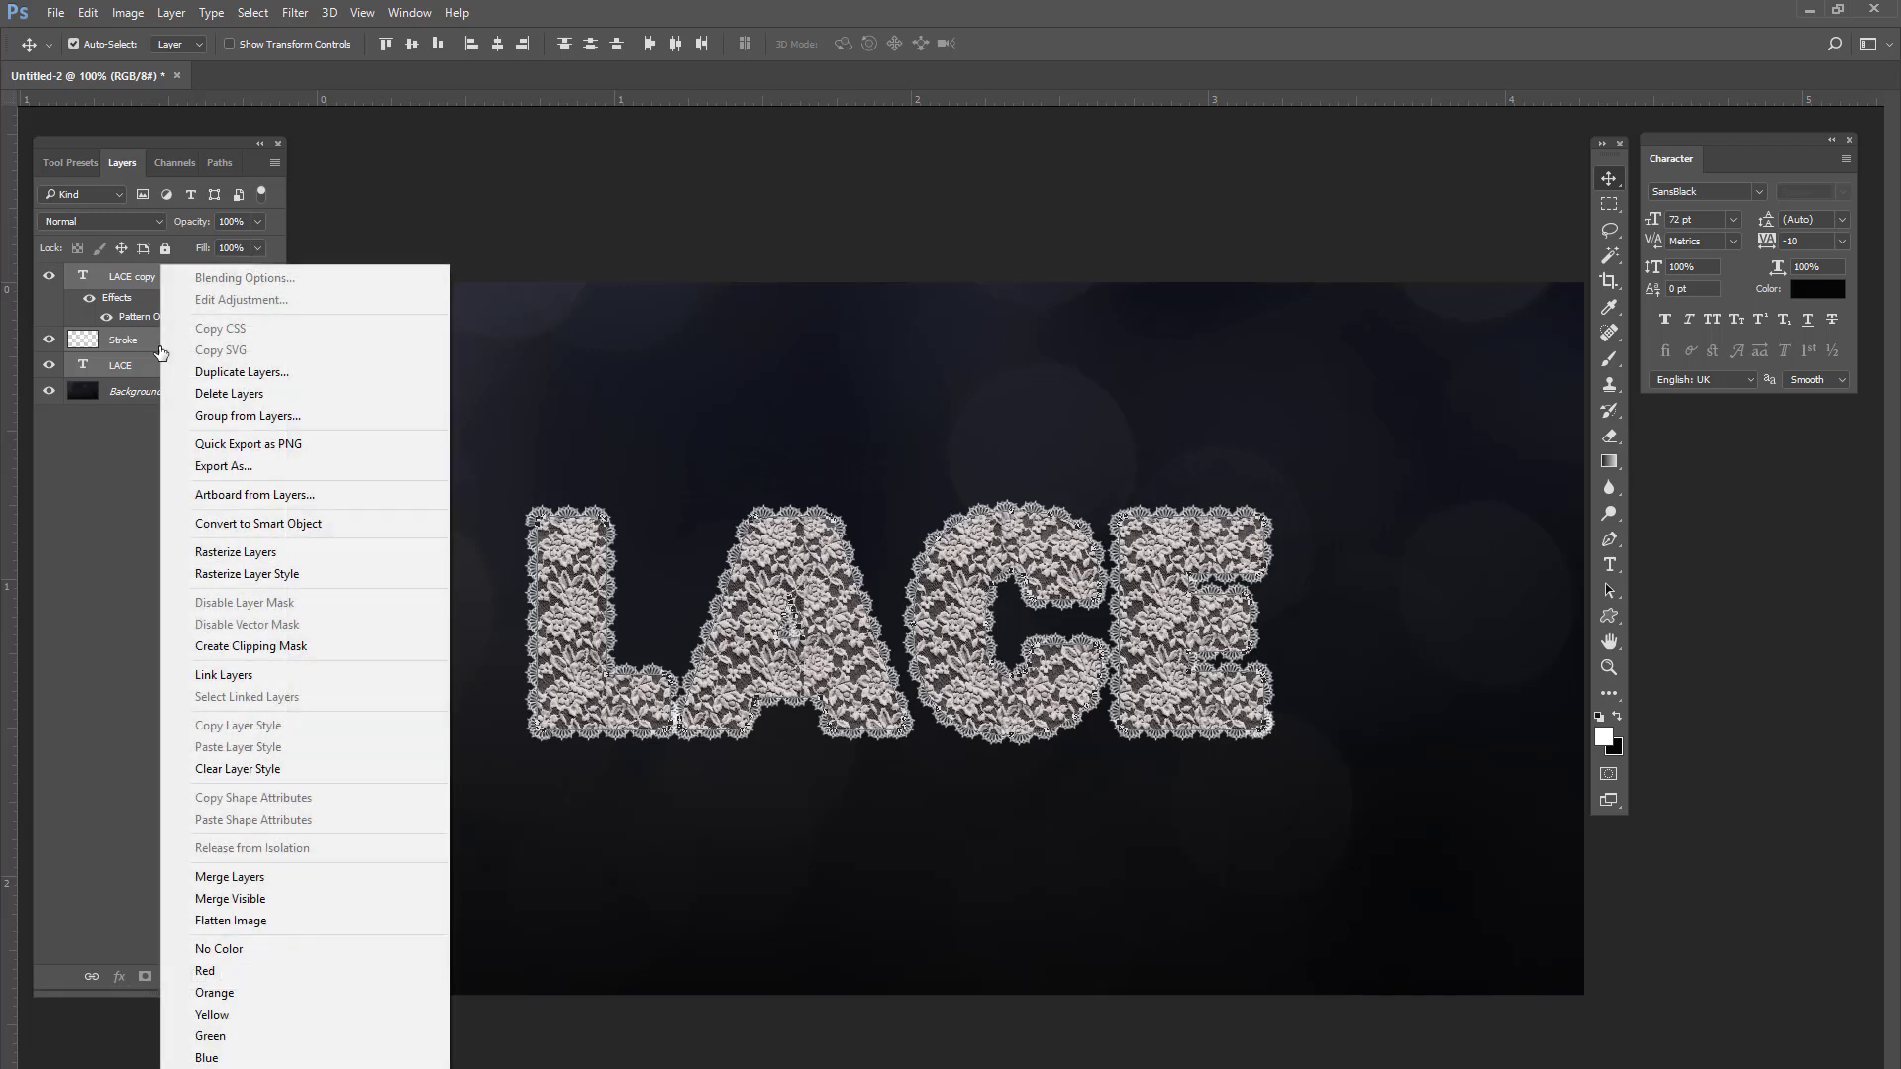
pyautogui.click(236, 880)
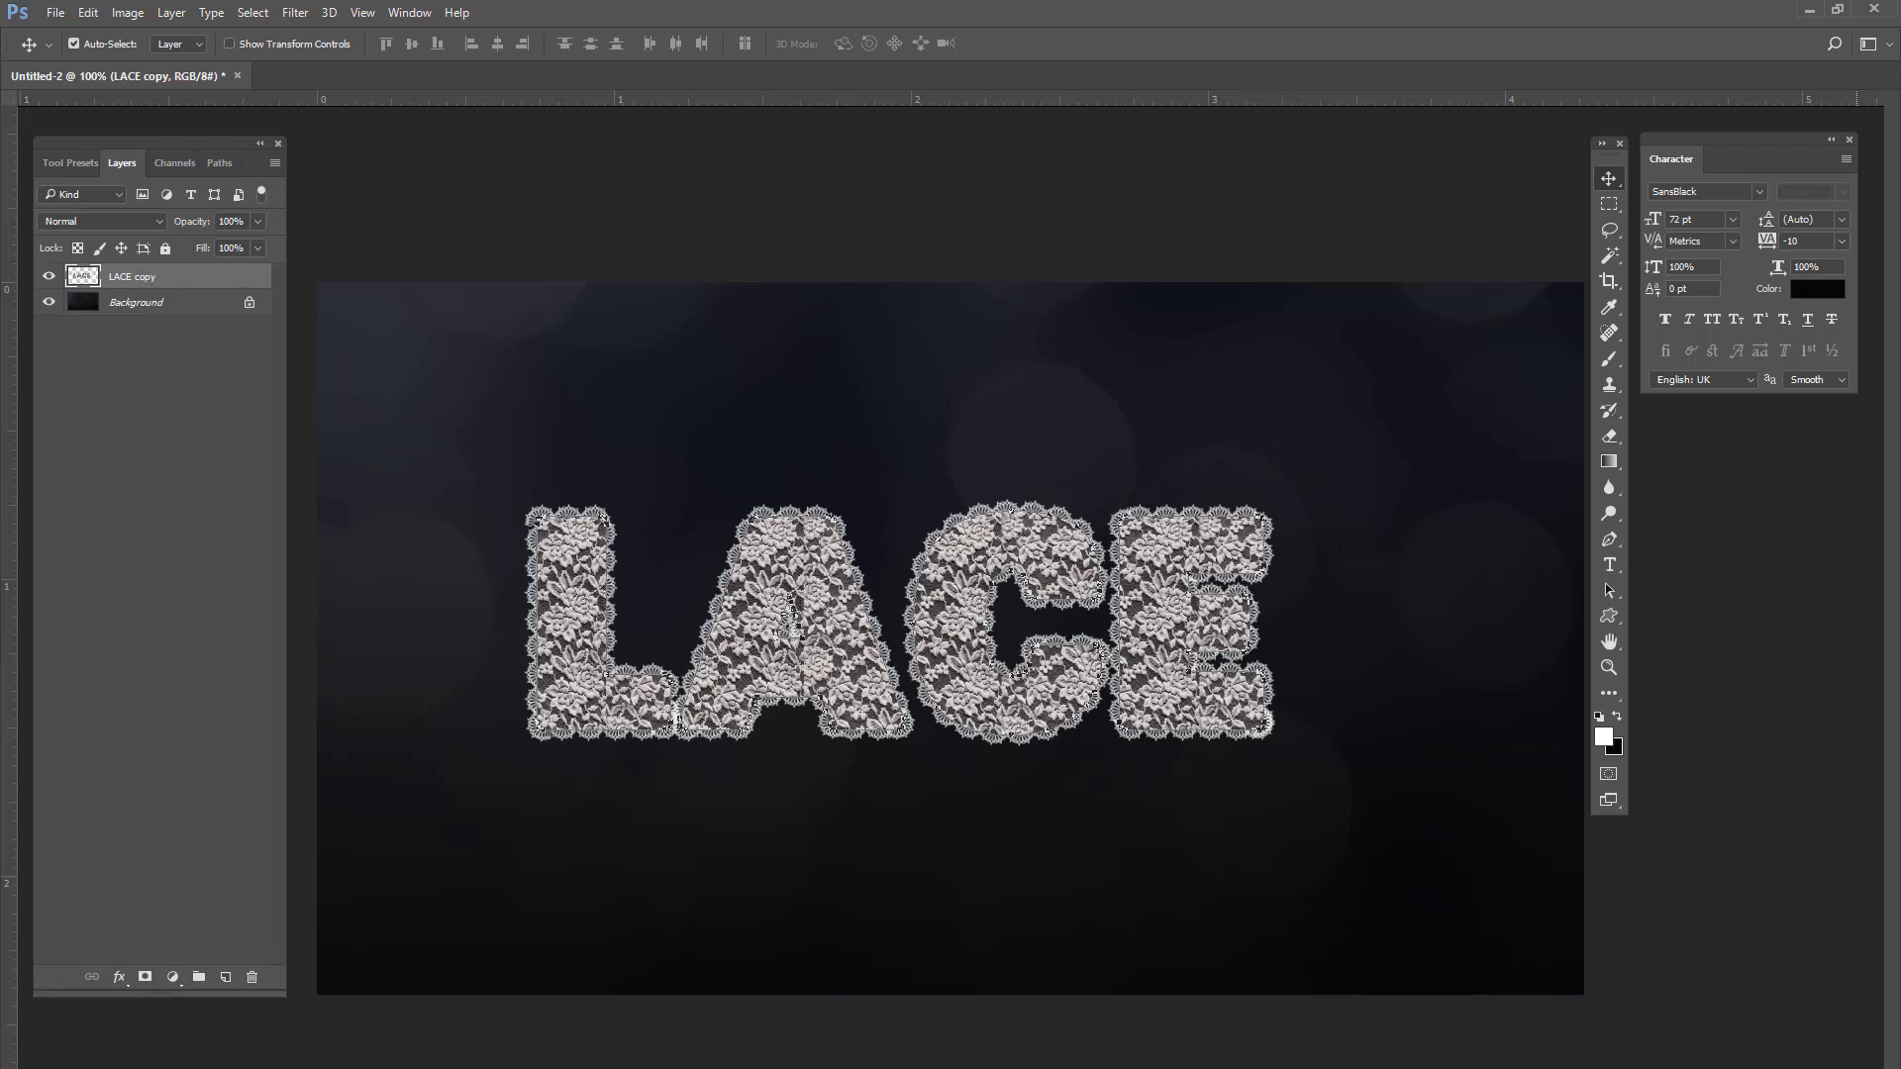
pyautogui.click(120, 978)
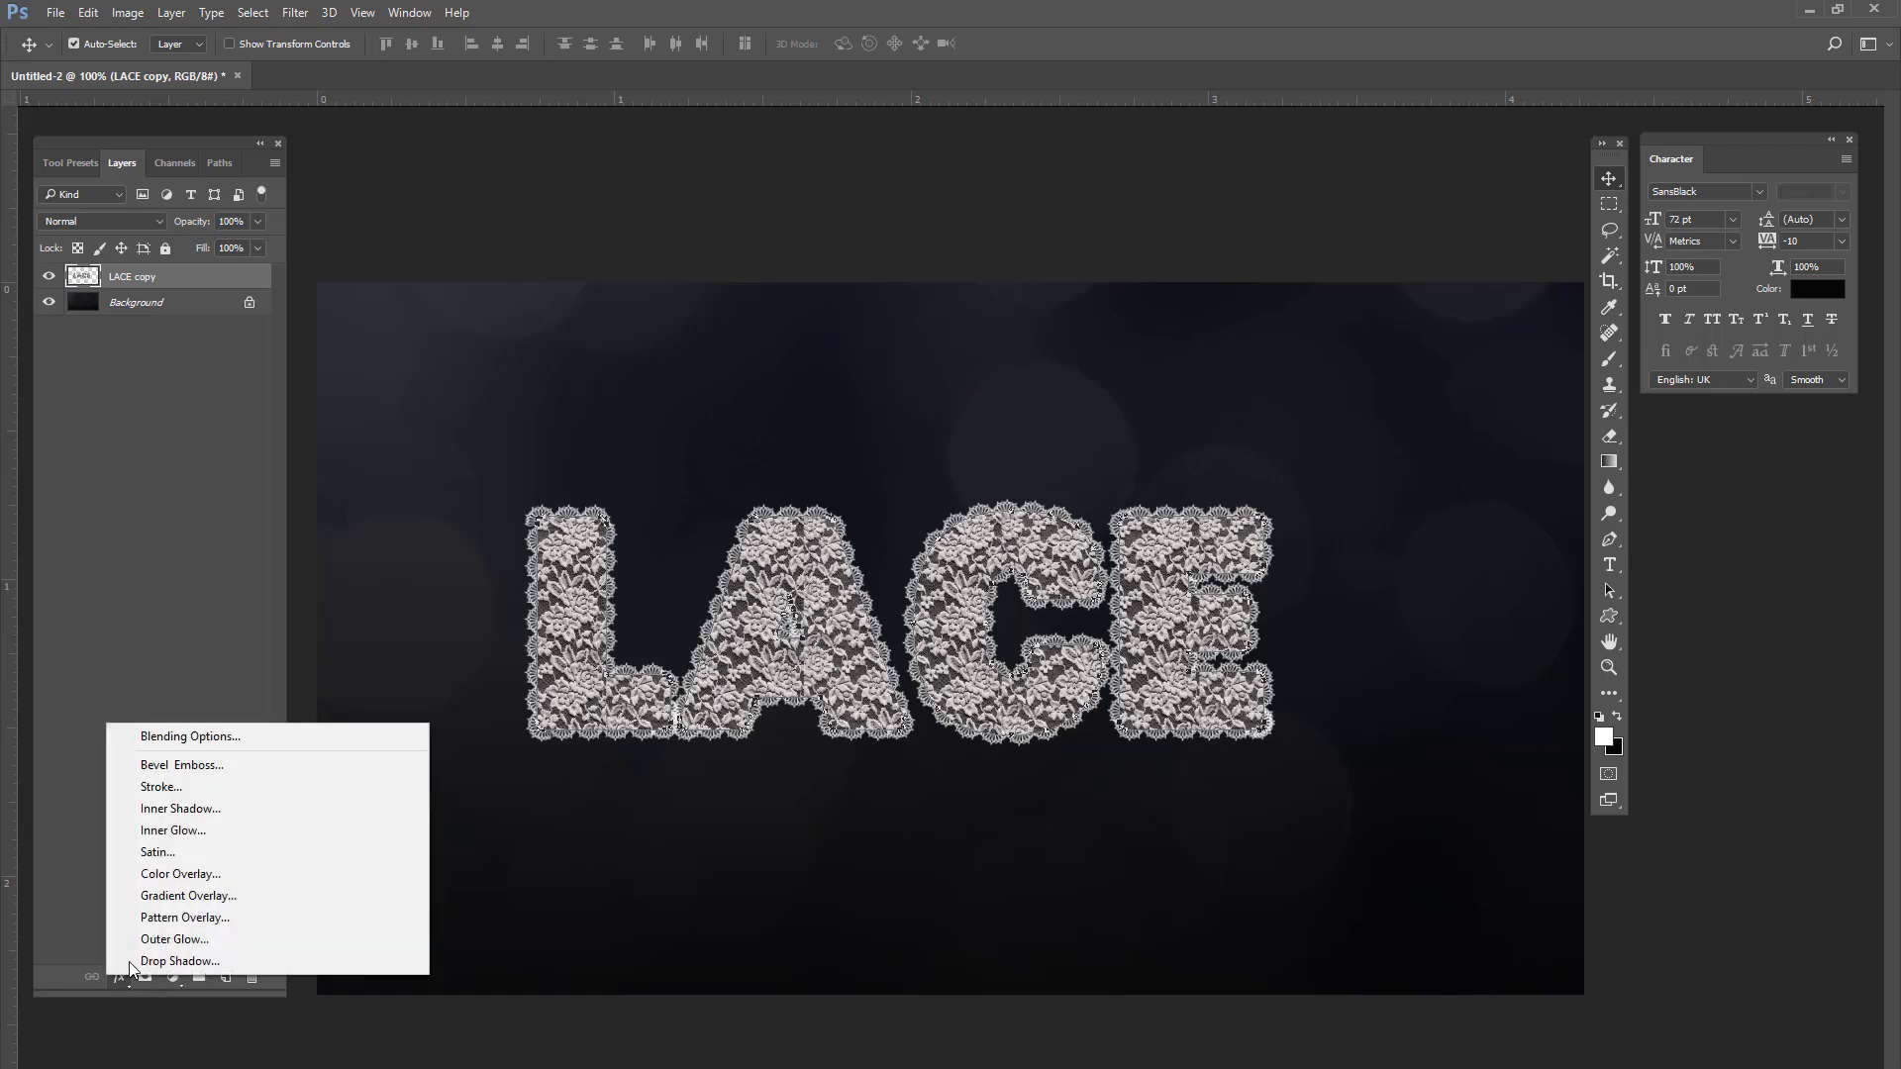
# Step: Add a smooth Inner Bevel with 521% depth, 1 px size and 16 px soften
pyautogui.click(182, 765)
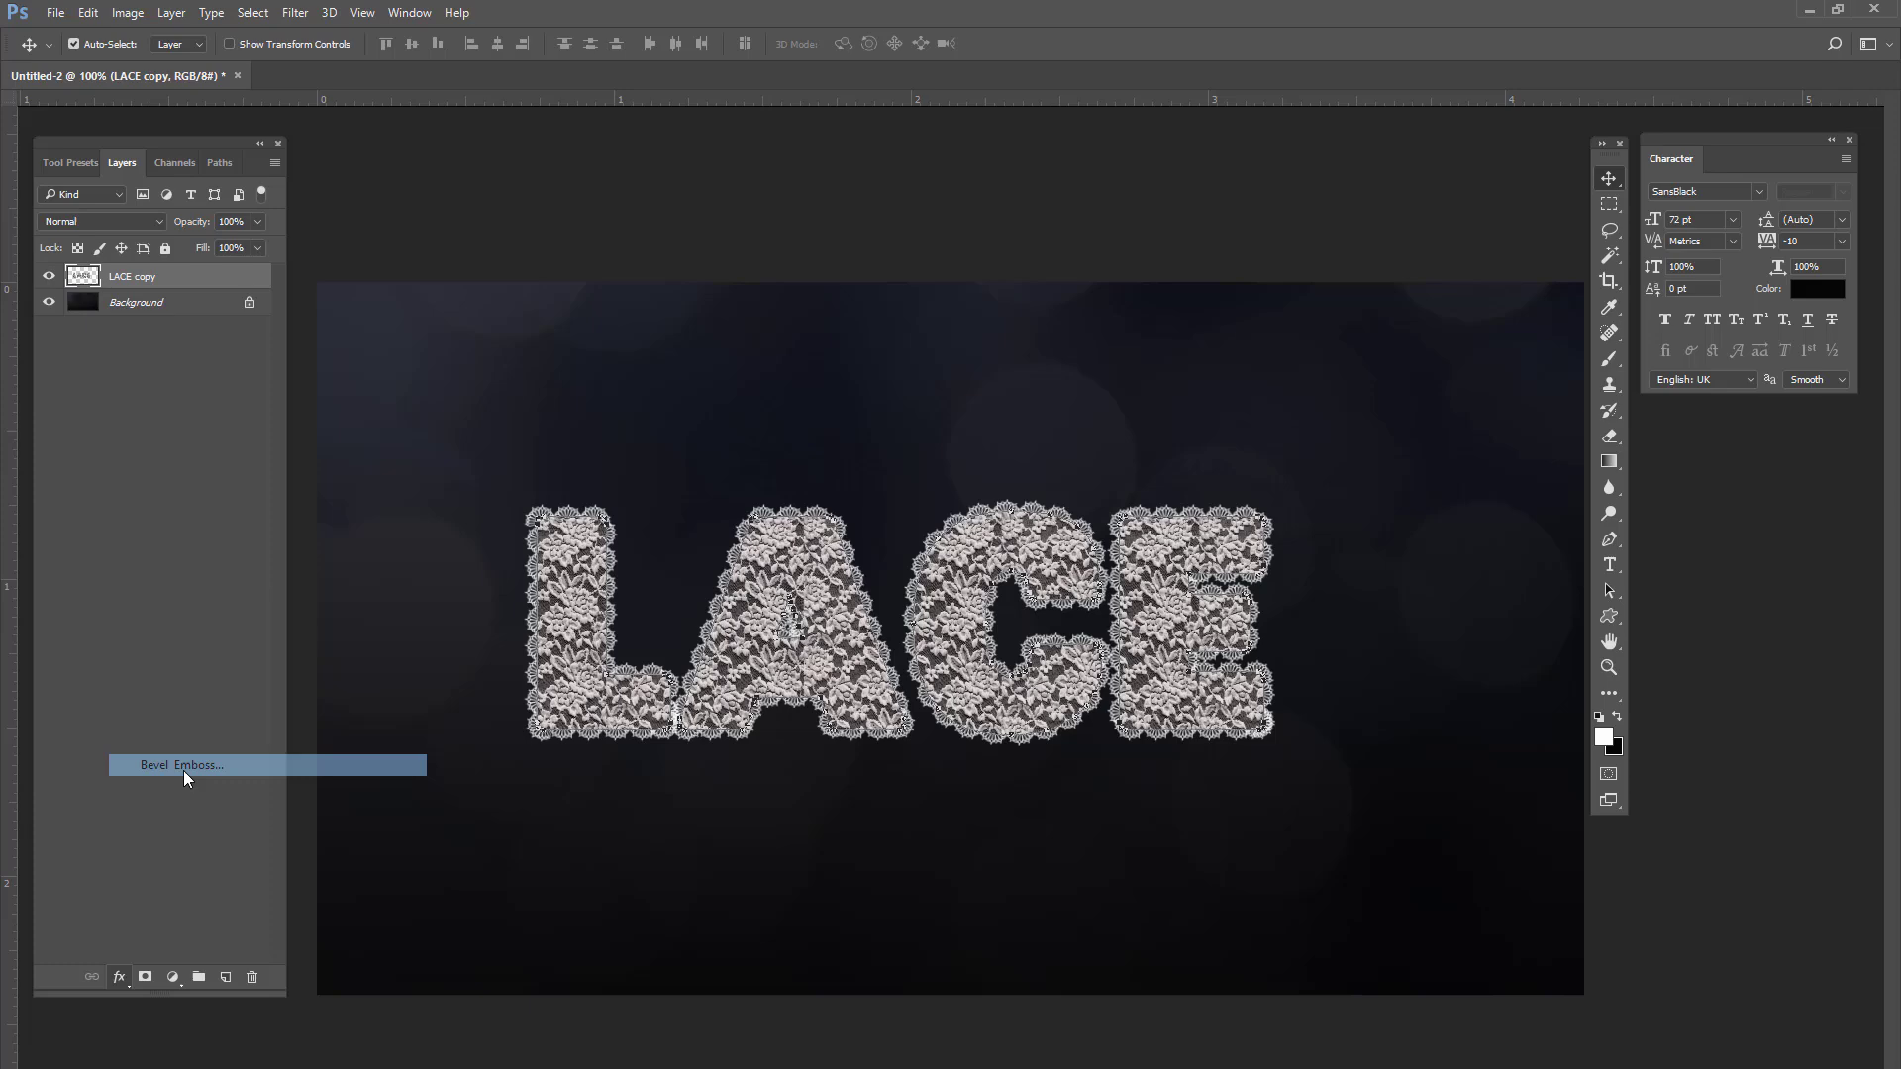
pyautogui.moveTo(950, 235); pyautogui.dragTo(1675, 307)
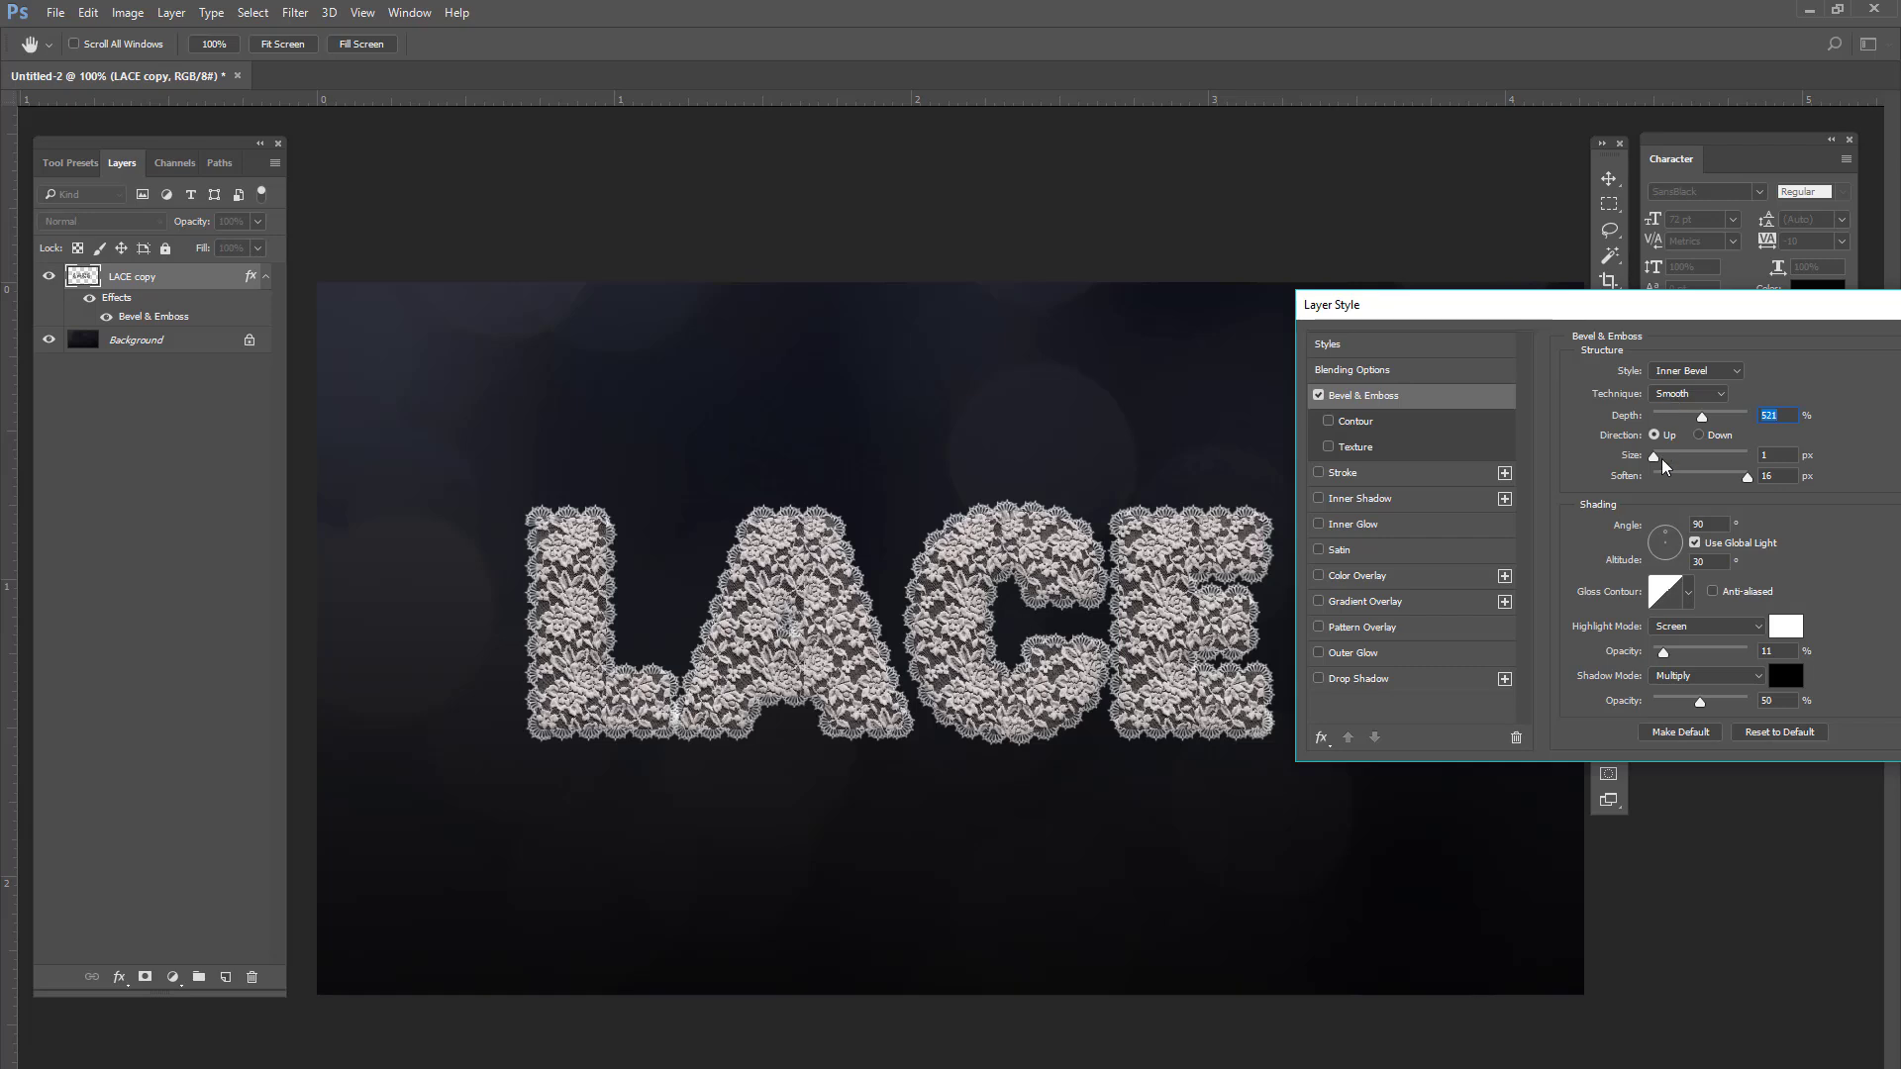
pyautogui.moveTo(1789, 311)
pyautogui.mouseDown()
pyautogui.moveTo(1606, 289)
pyautogui.moveTo(1775, 285)
pyautogui.mouseUp()
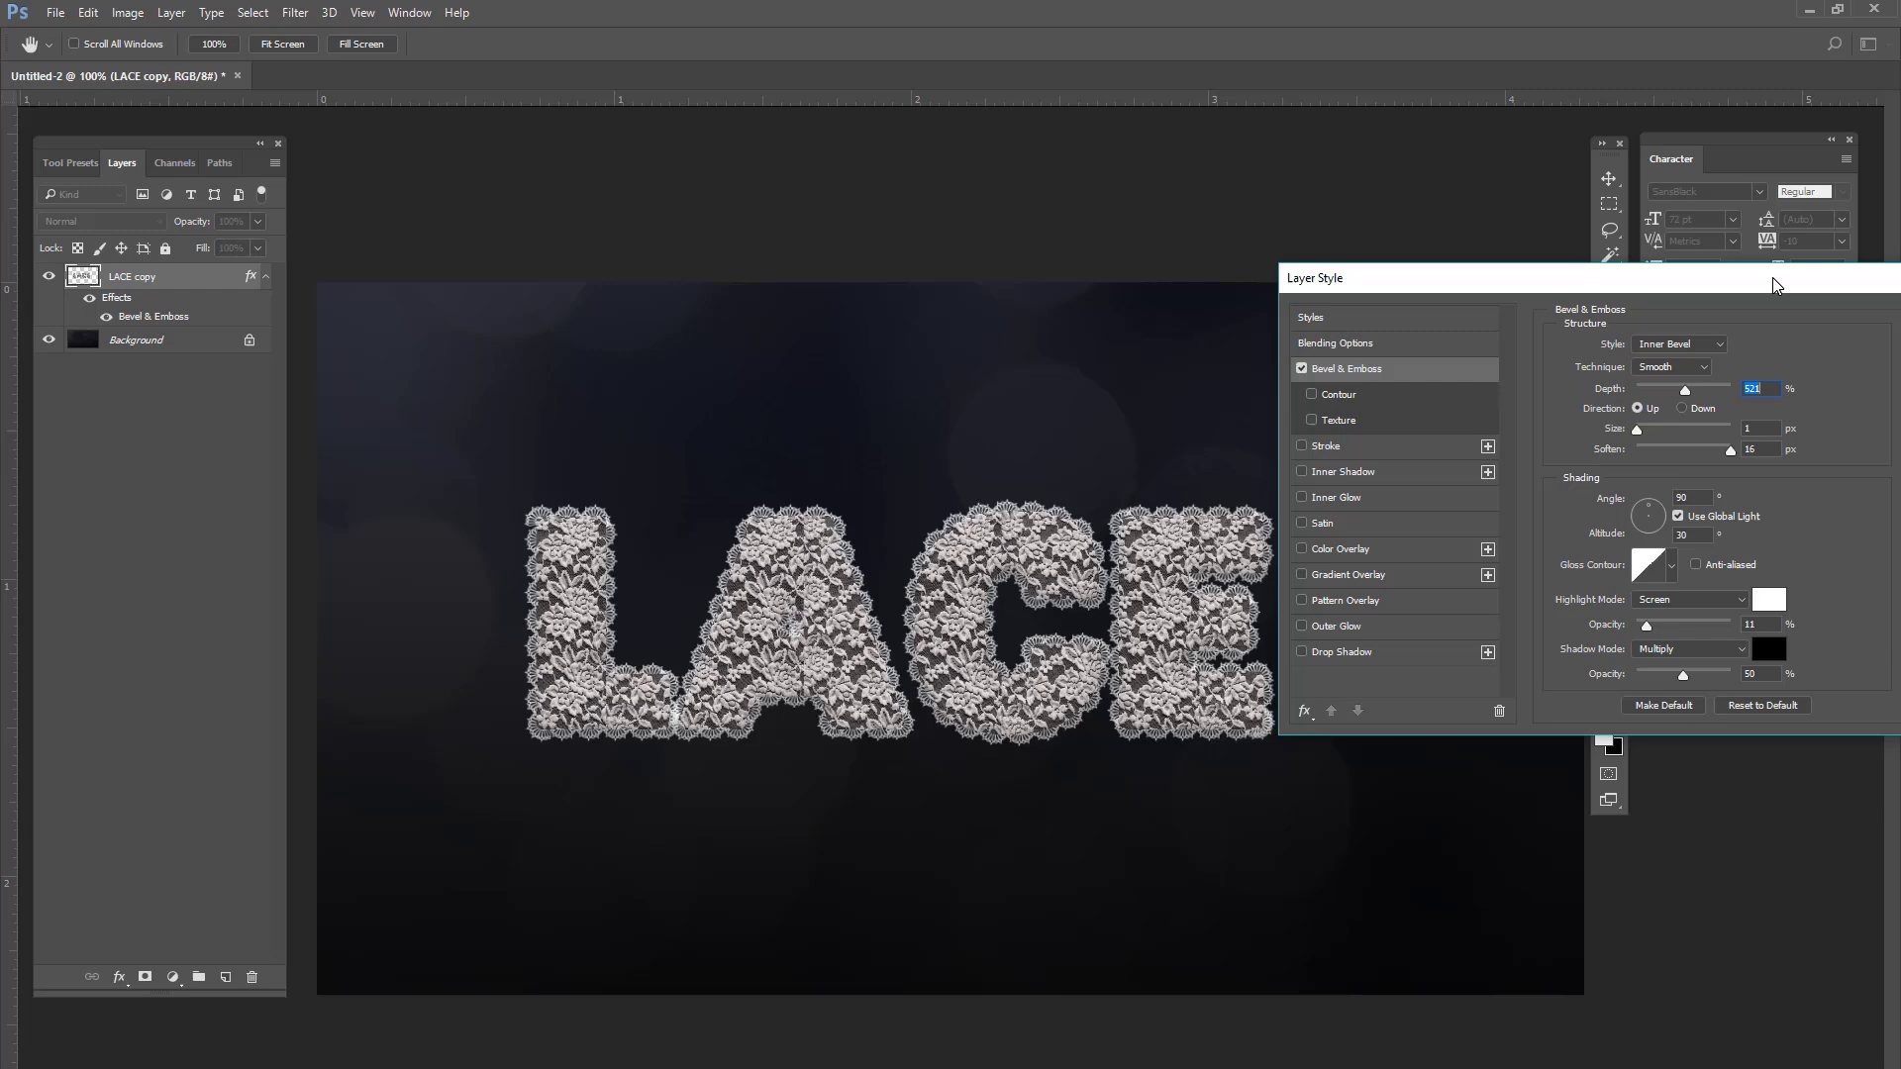
pyautogui.moveTo(1775, 285); pyautogui.dragTo(1553, 297)
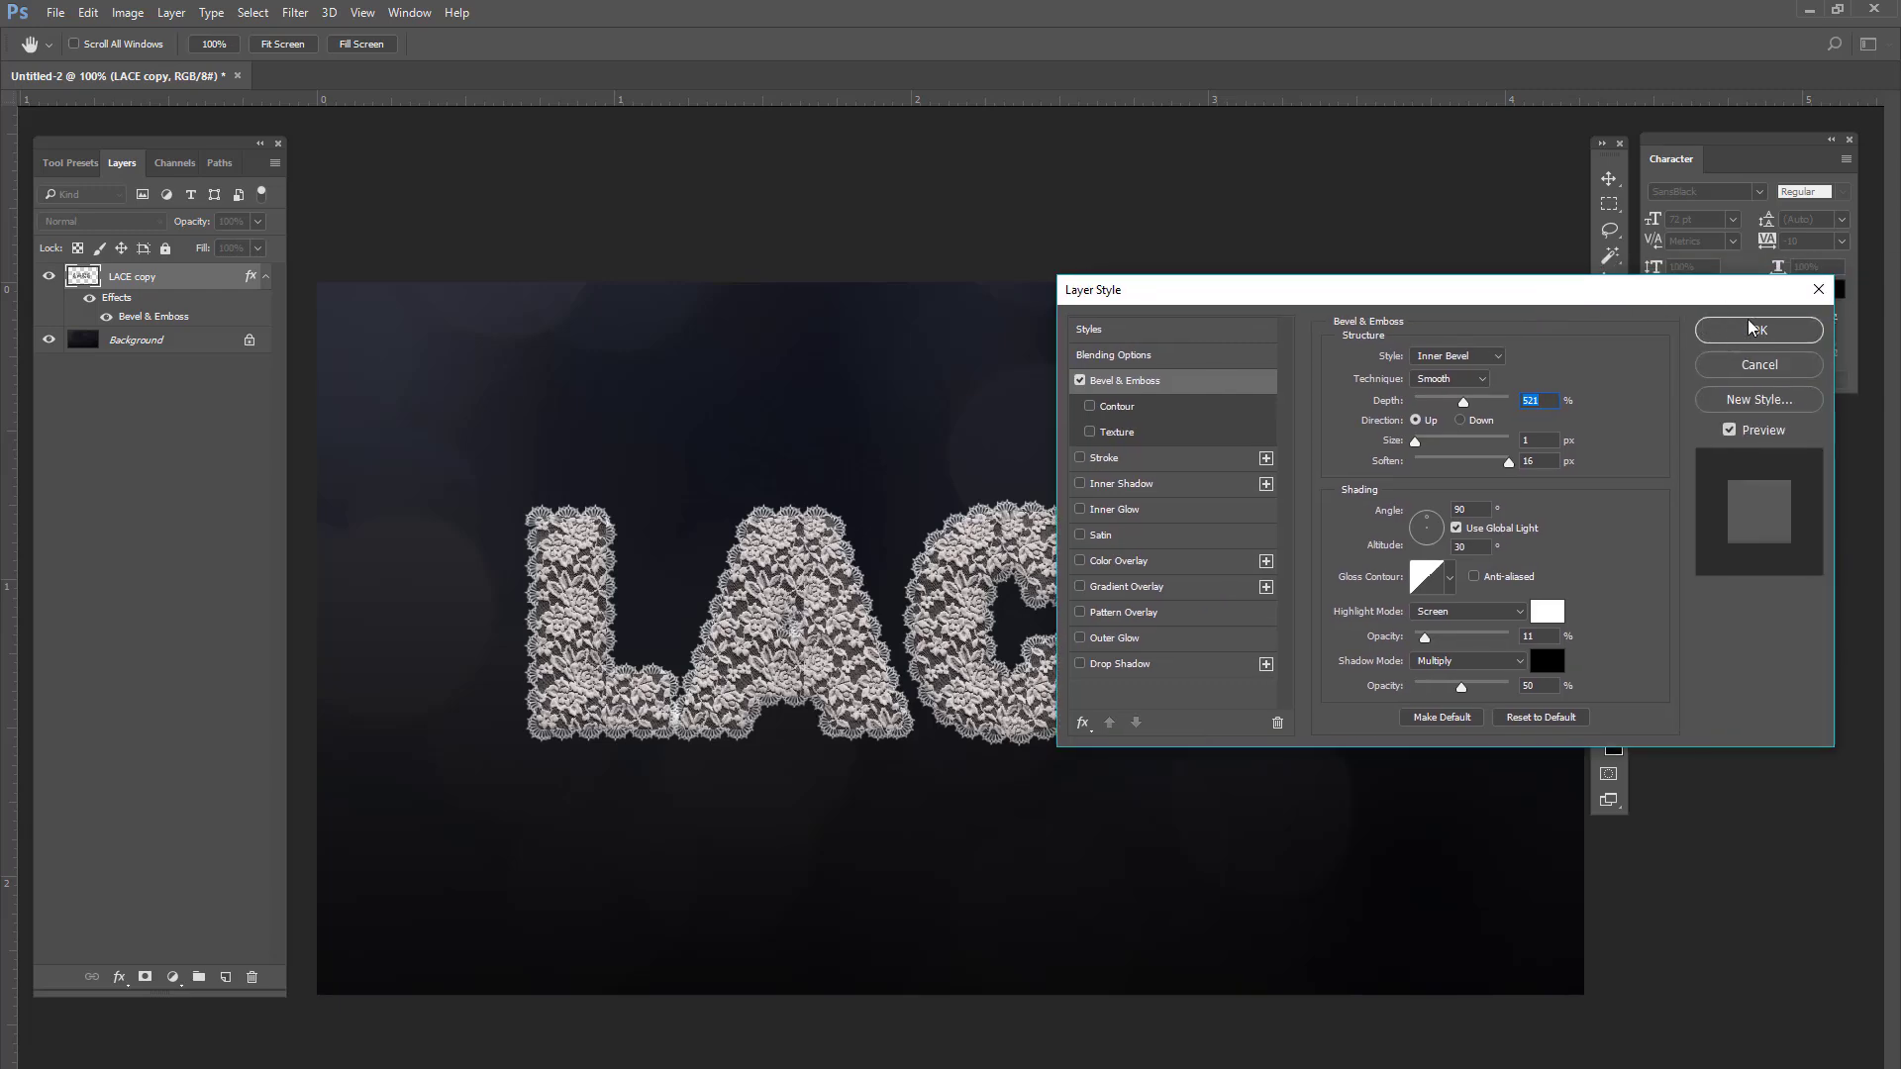
pyautogui.press('Return')
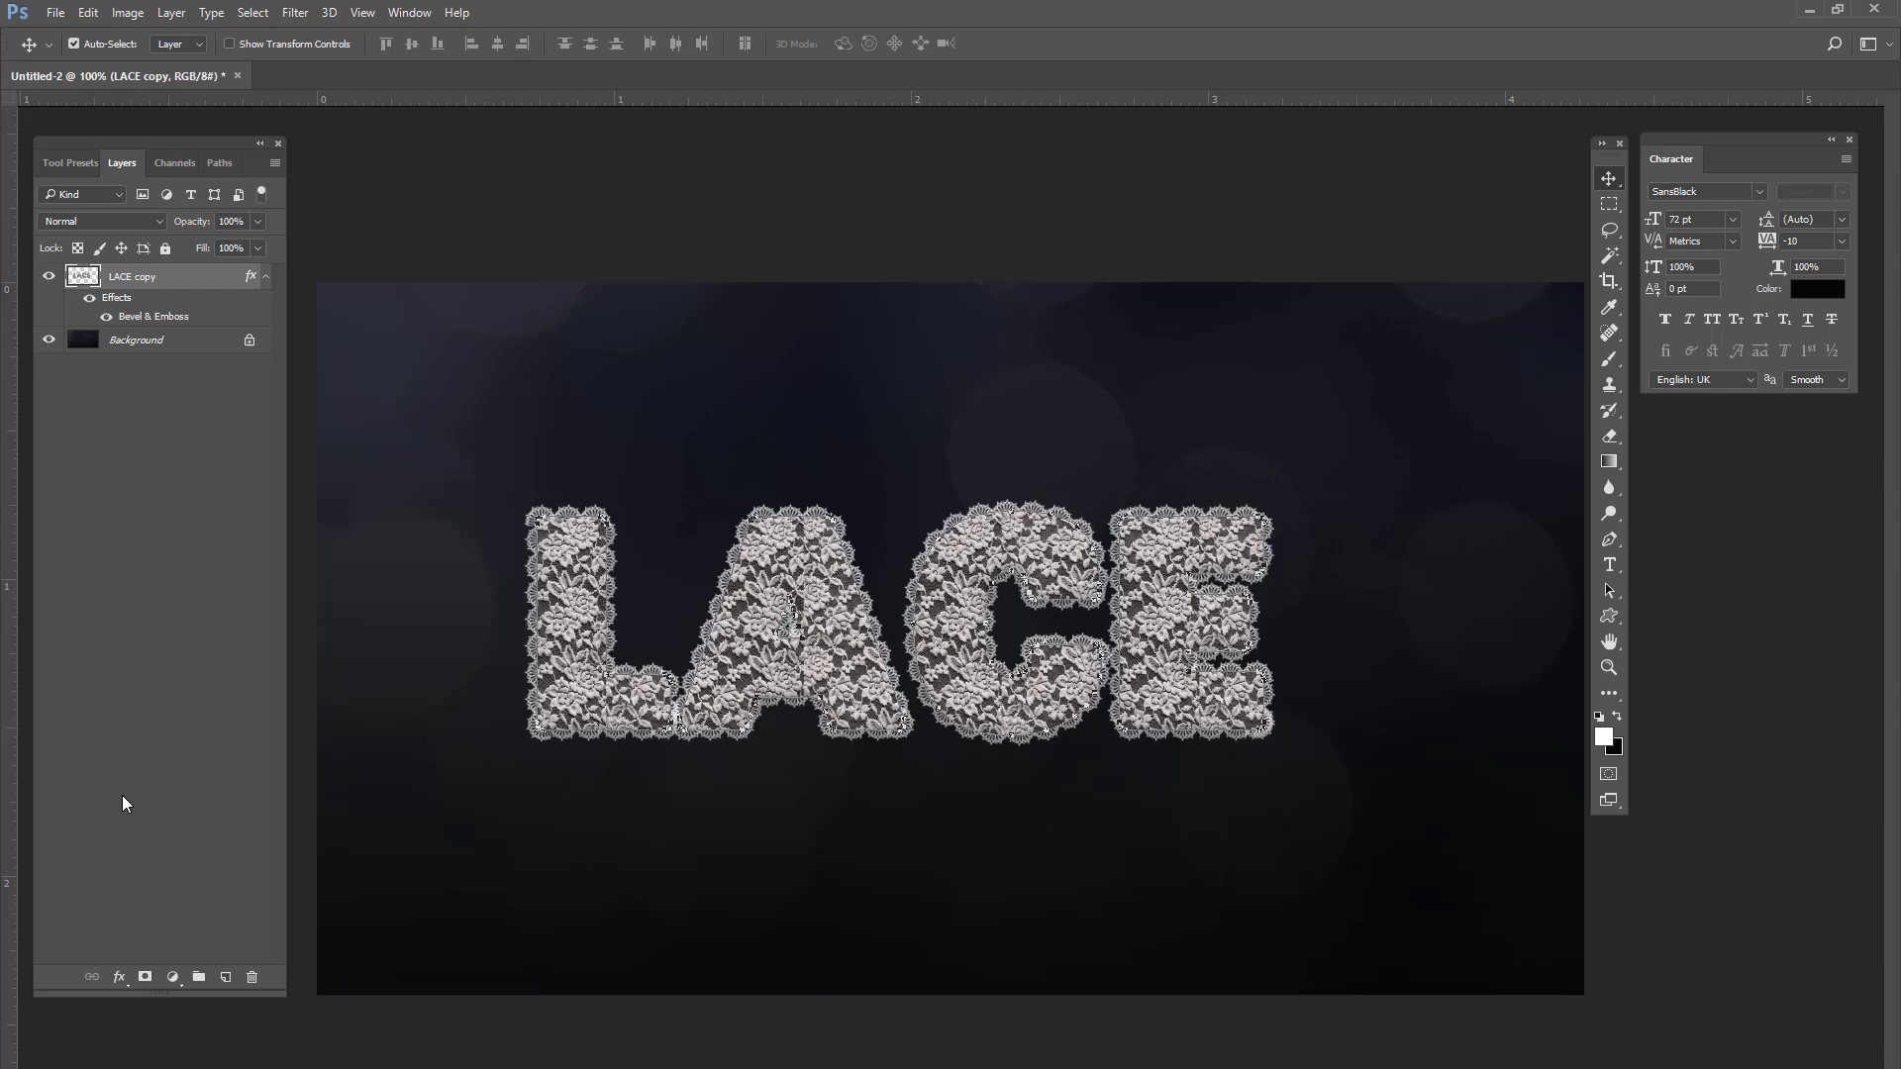
# Step: Add a Color Burn Inner Shadow: 46% opacity, 90° angle, 13 px distance, 109 px size
pyautogui.click(118, 978)
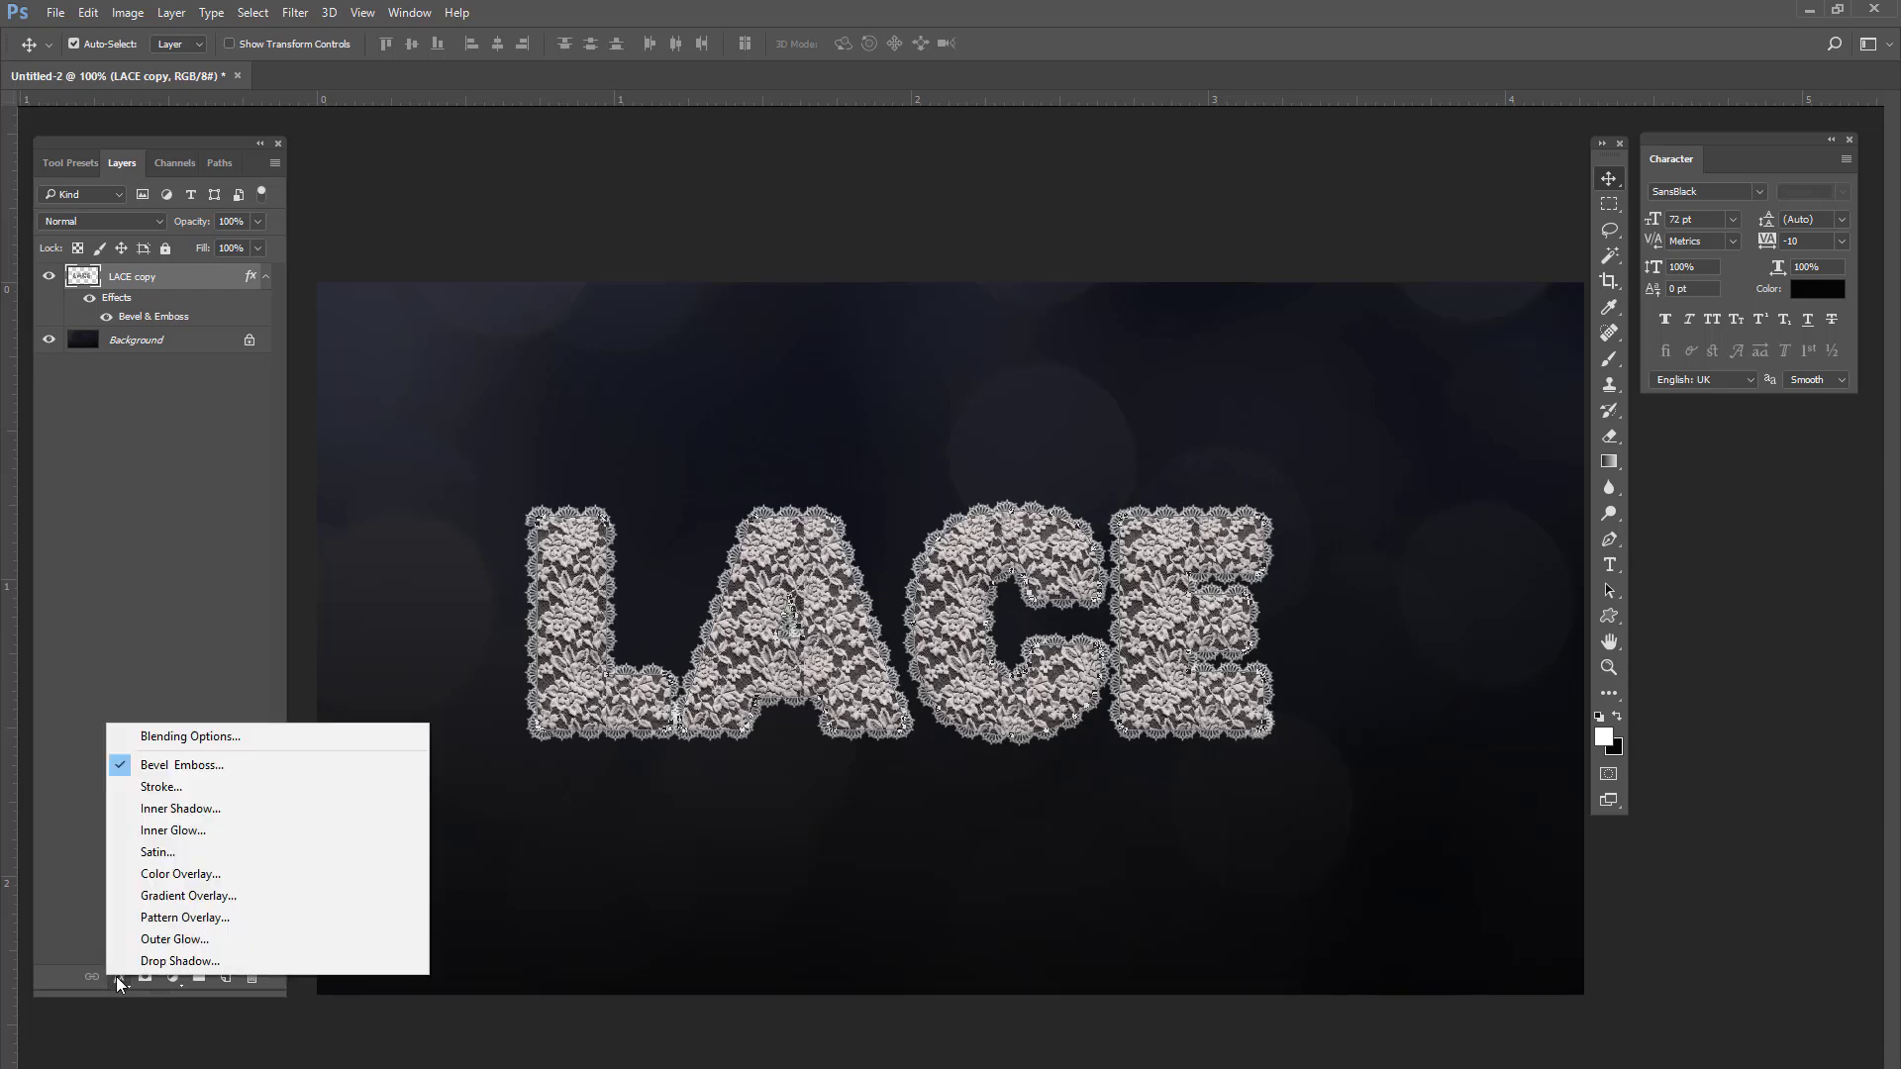
pyautogui.click(391, 808)
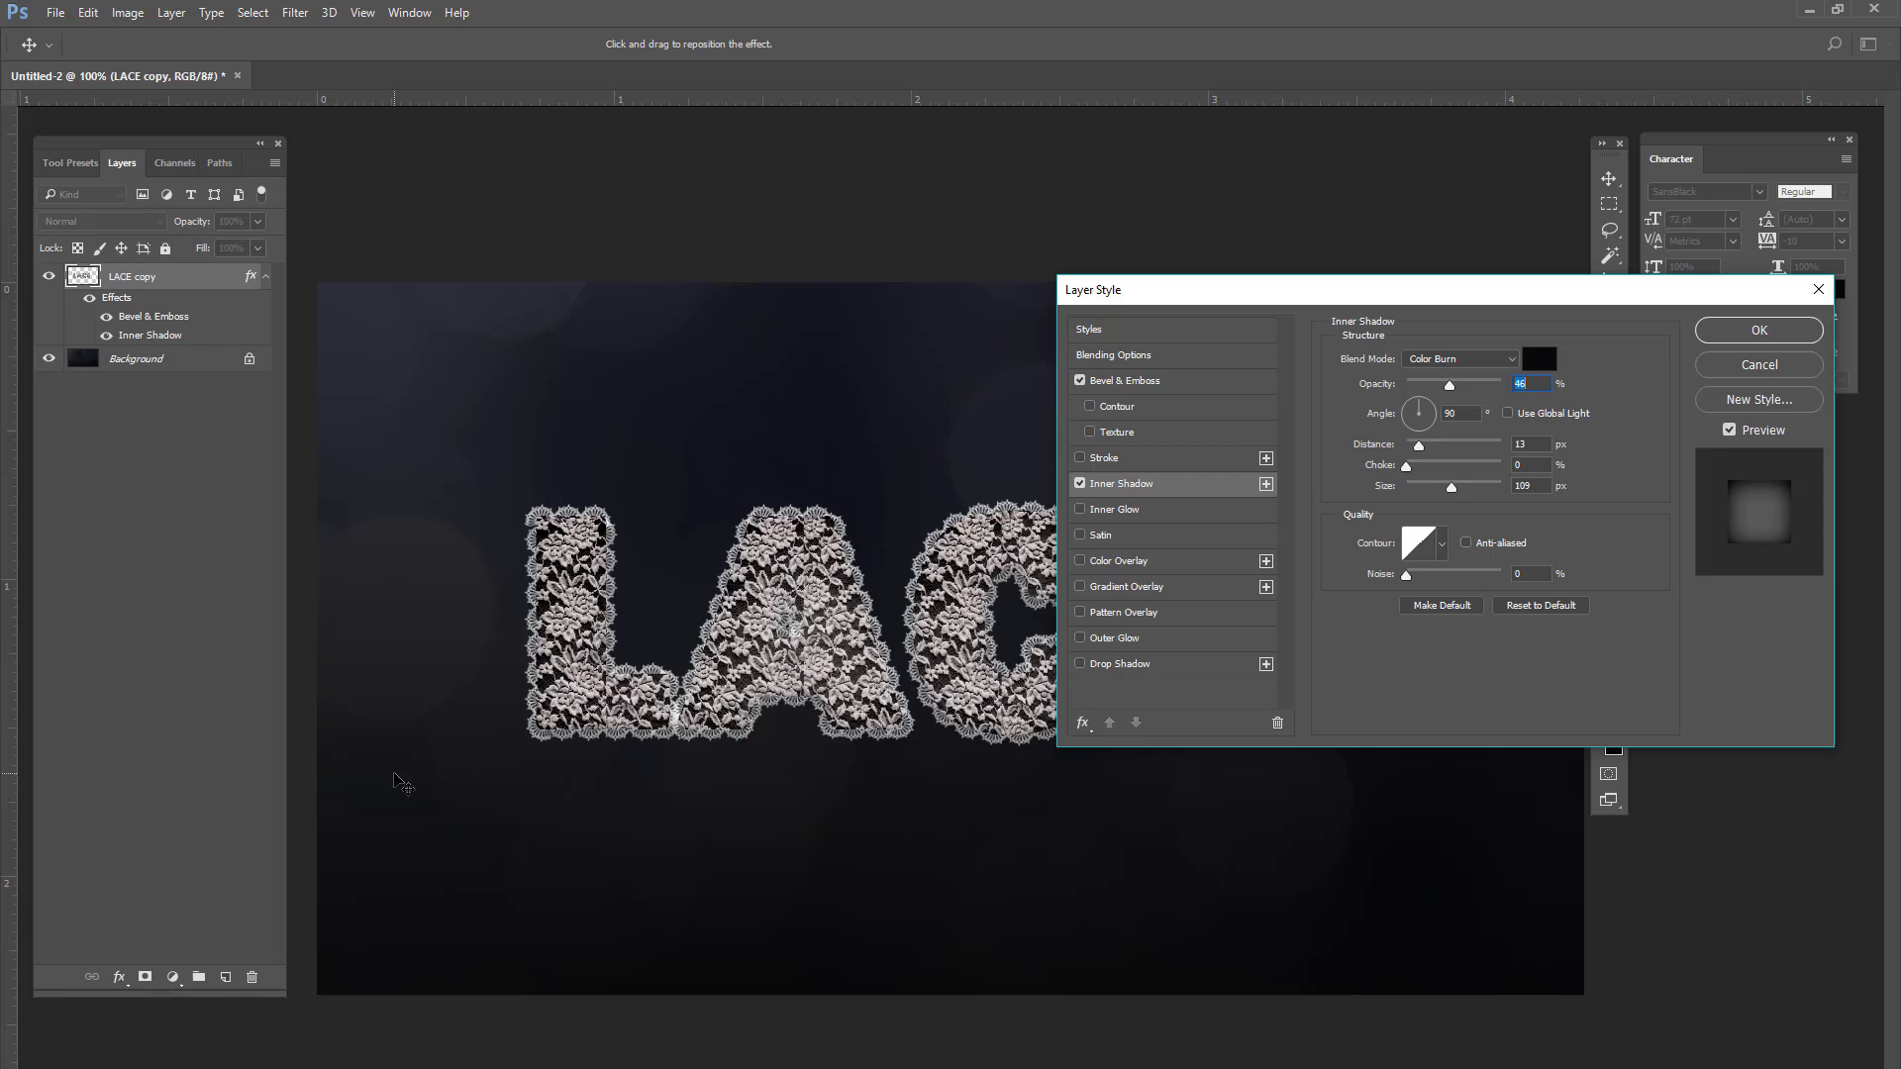
pyautogui.moveTo(1574, 290); pyautogui.dragTo(1455, 34)
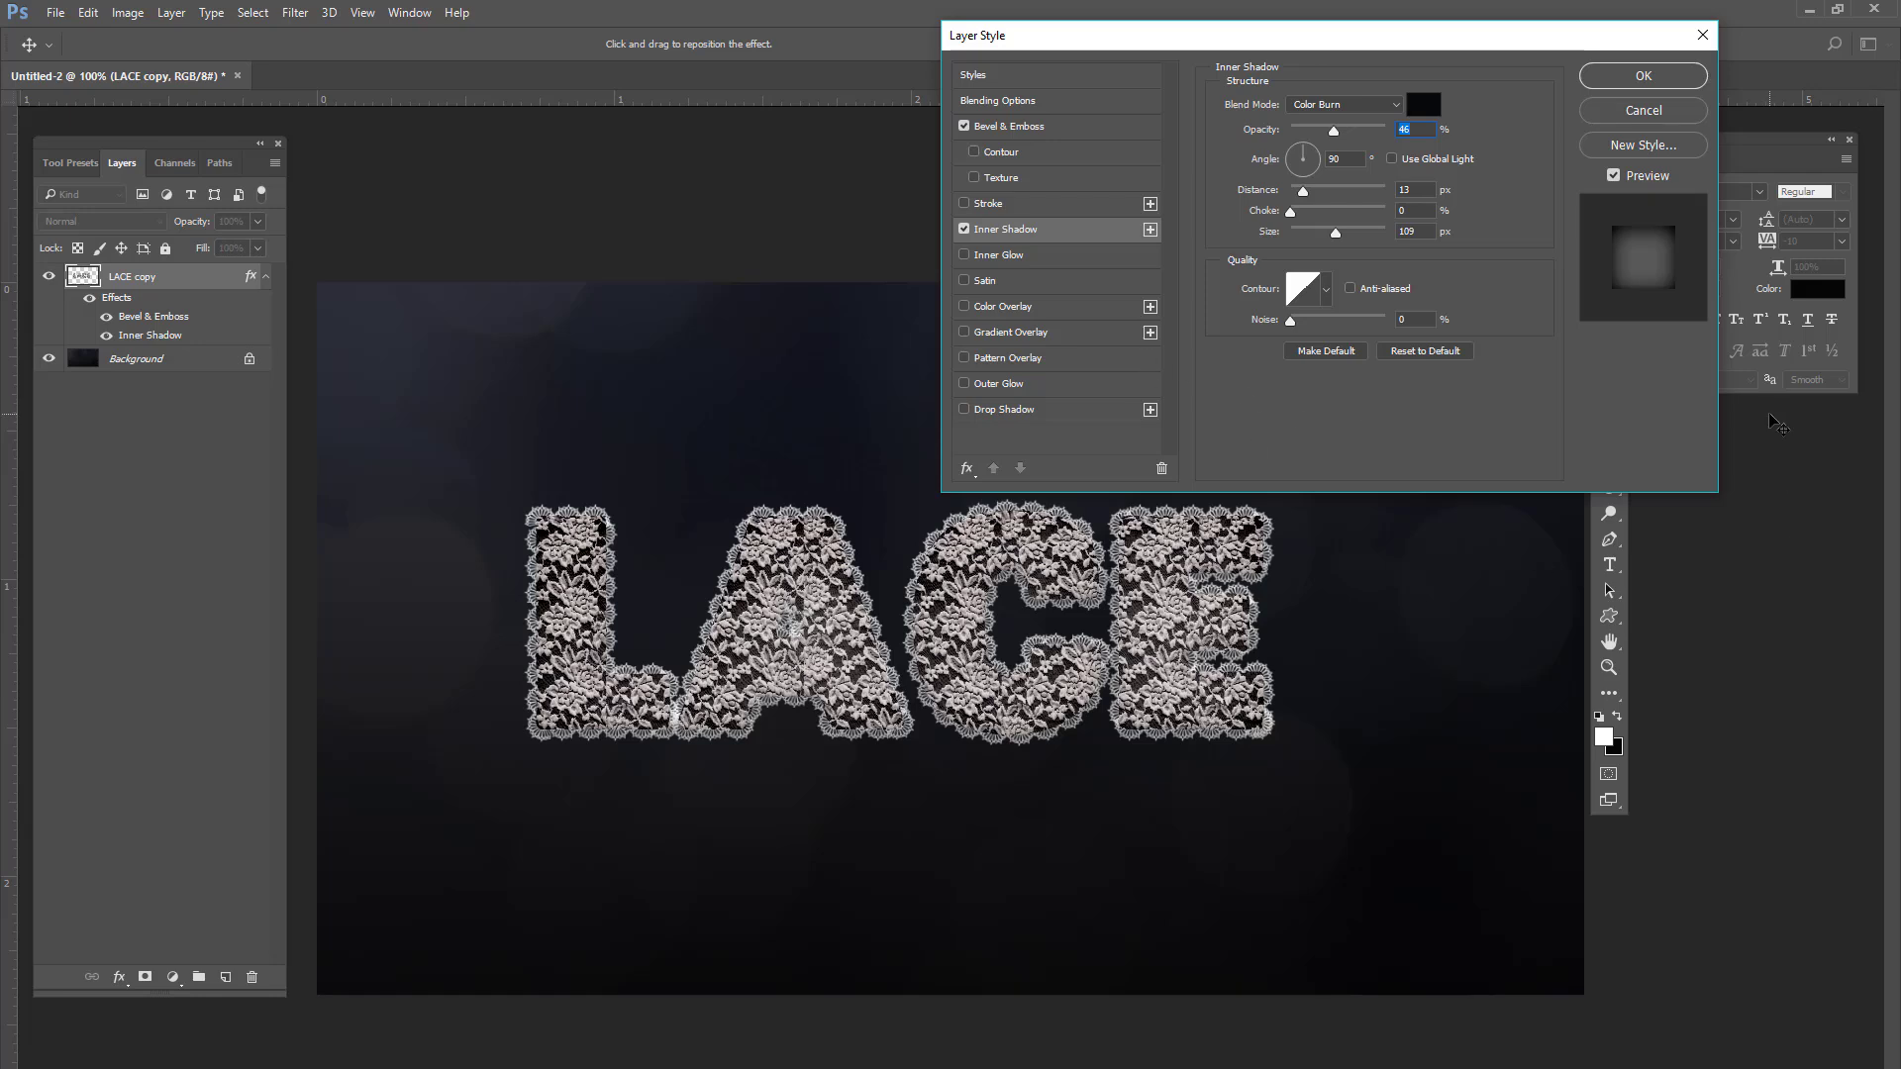
pyautogui.click(1686, 79)
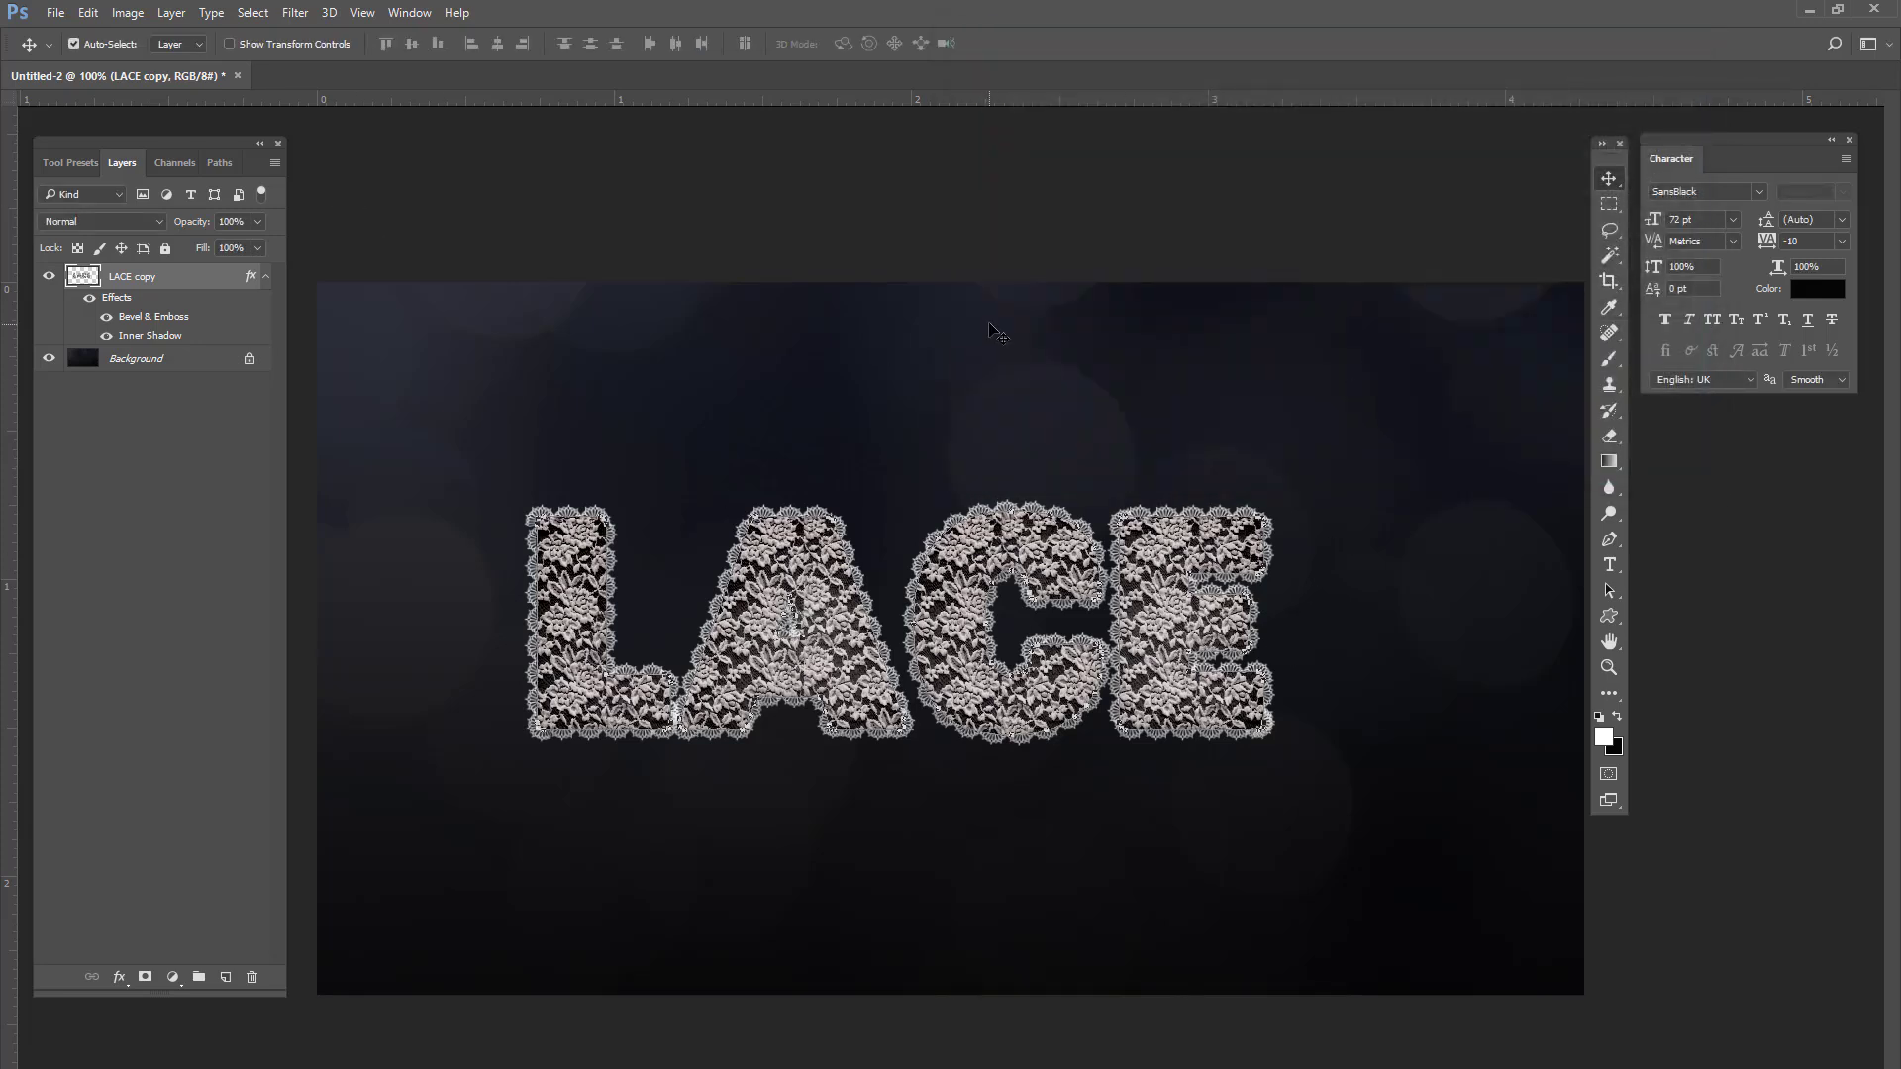